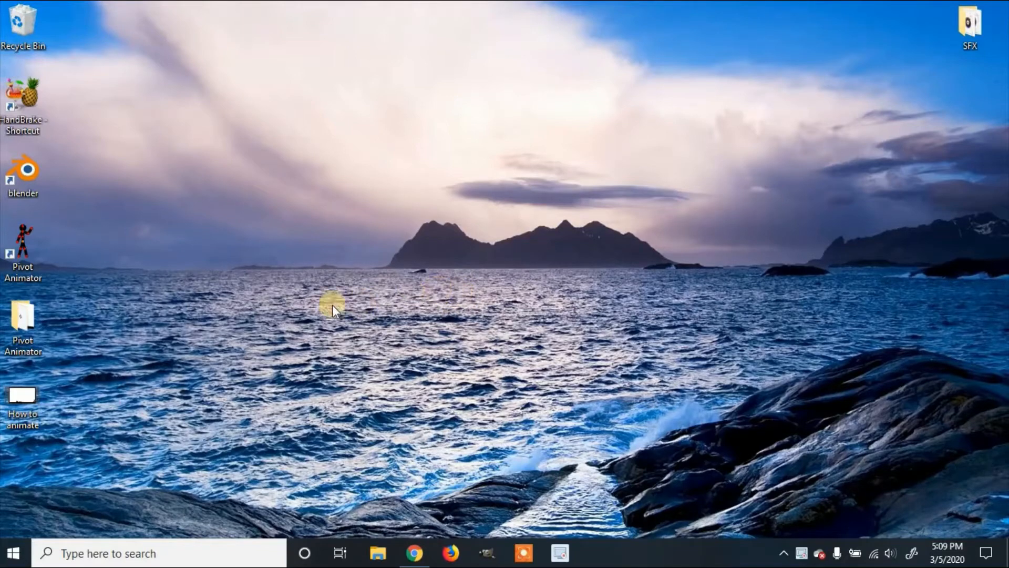
Launch Pivot Animator, open the How to animate animation file and maximize the window.
double_click(27, 241)
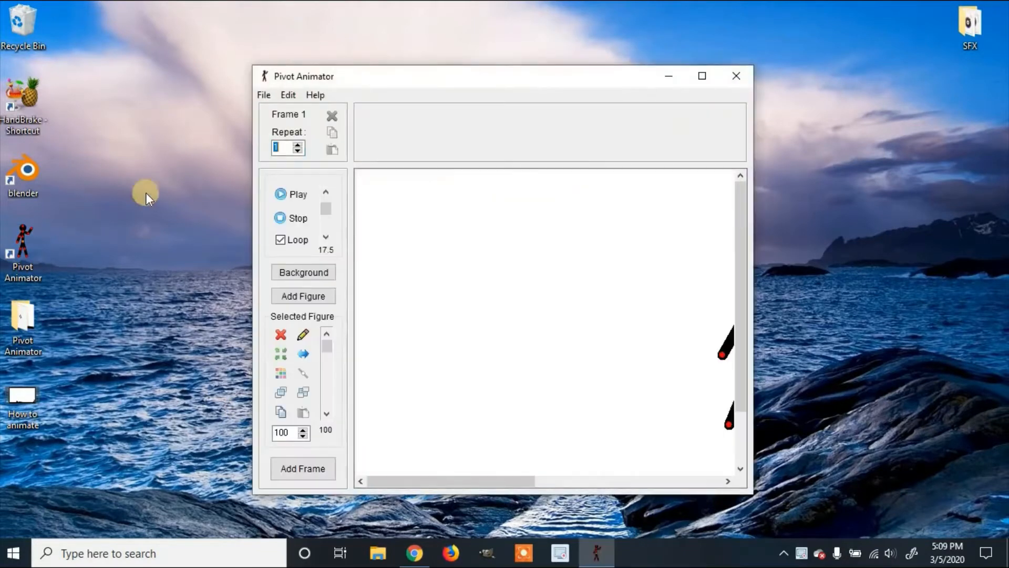
left_click(270, 95)
left_click(291, 126)
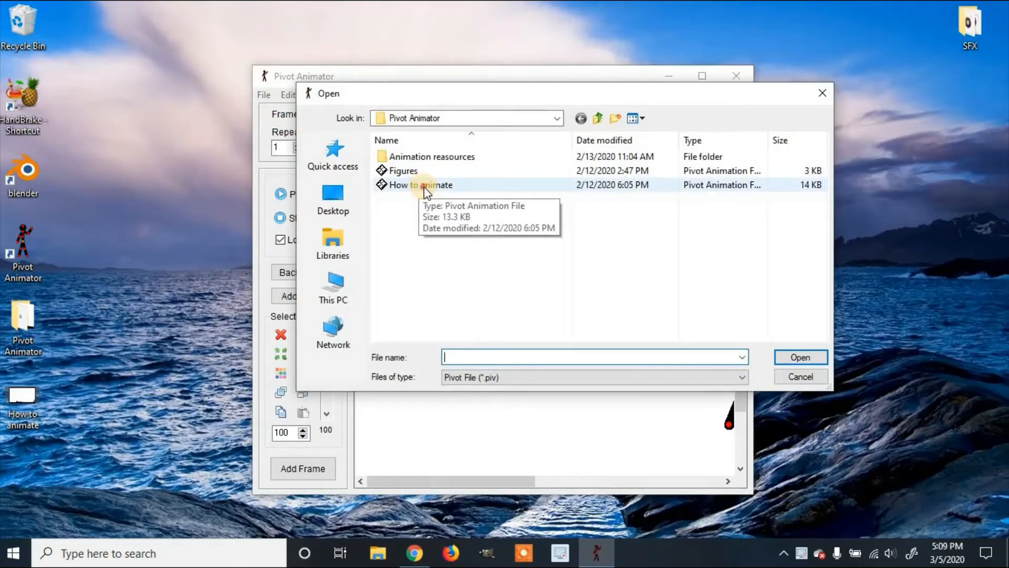
left_click(425, 187)
left_click(796, 357)
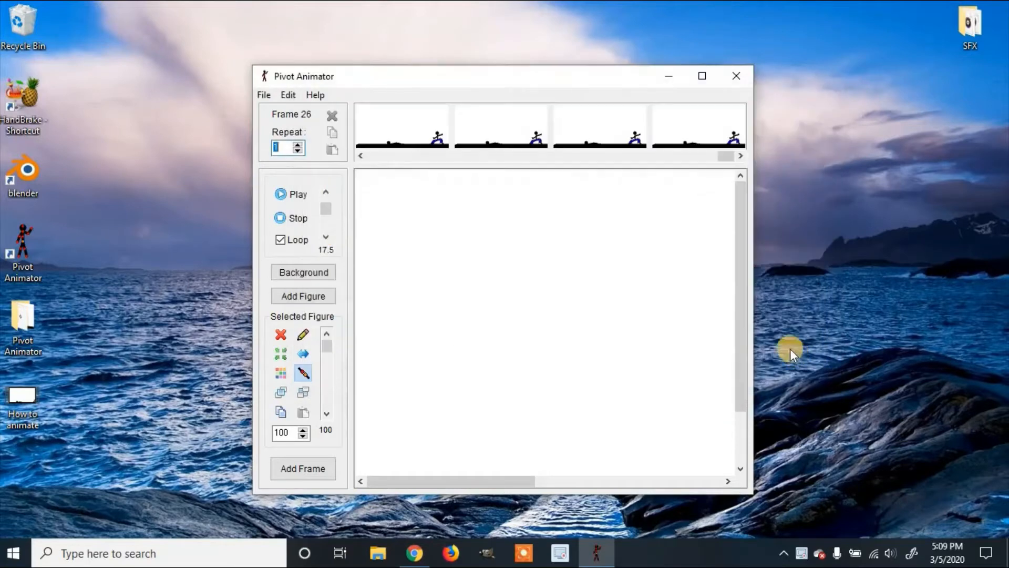
left_click(703, 75)
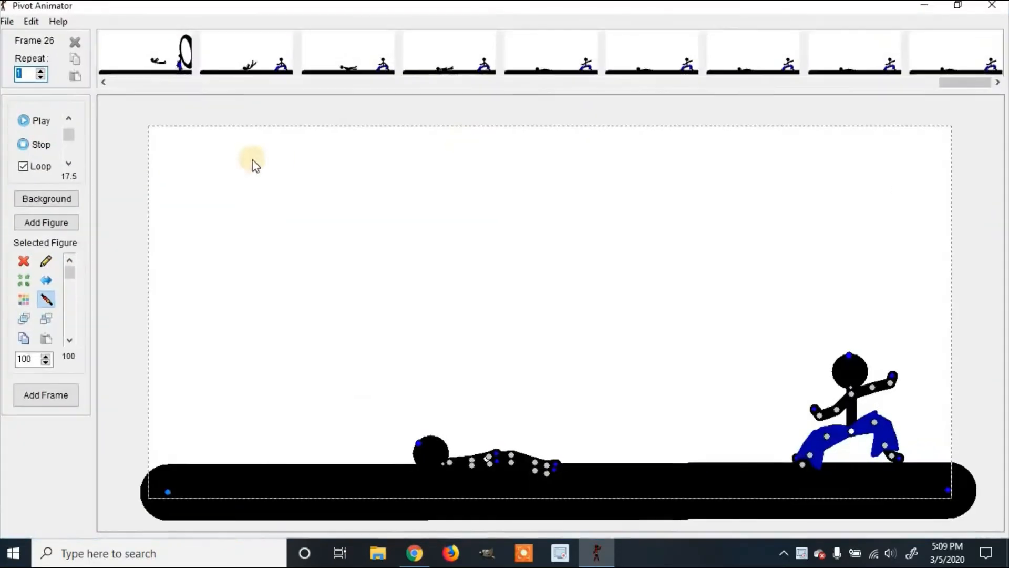
Preview the How to animate animation, stop the playback and close Pivot Animator.
left_click(23, 121)
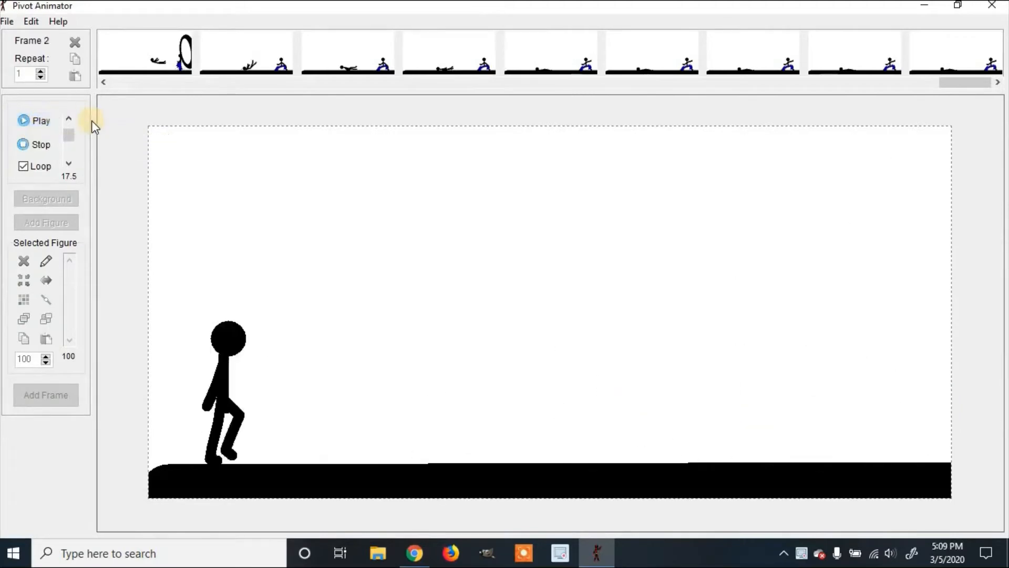
left_click(39, 146)
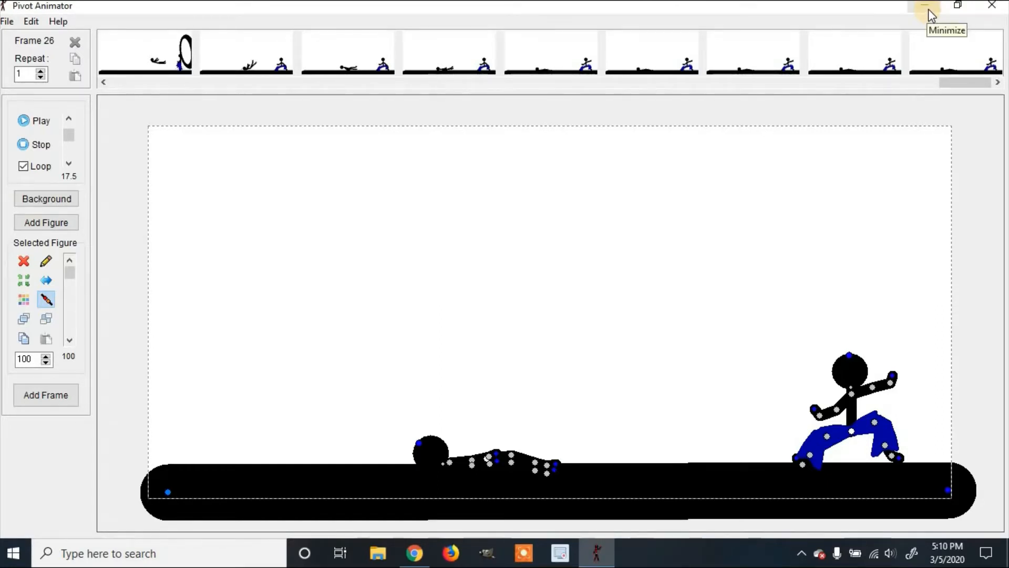
left_click(988, 15)
Move the How to animate video file to the middle of the desktop and launch Video Editor.
left_click_drag(21, 397, 446, 261)
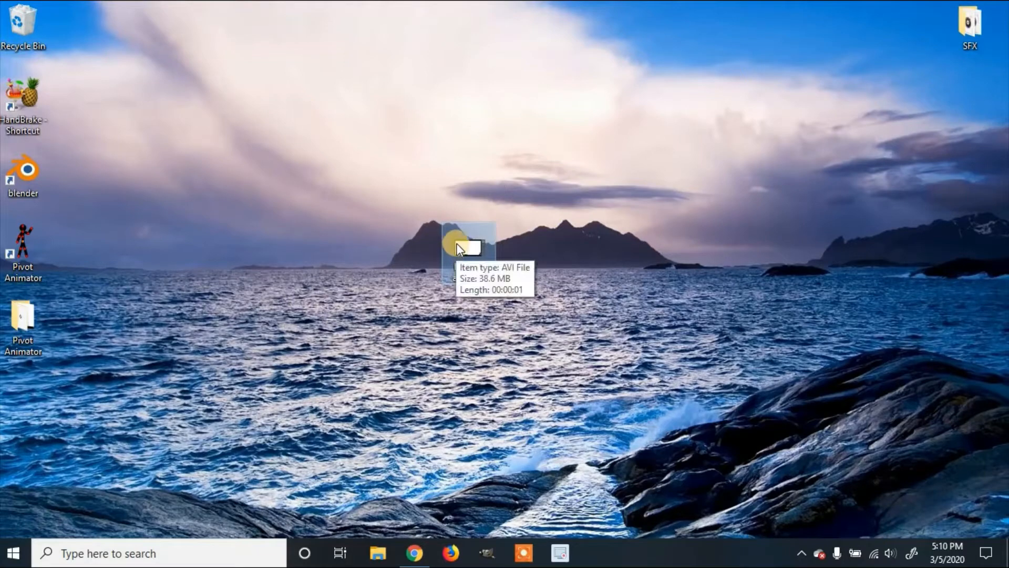
left_click(141, 554)
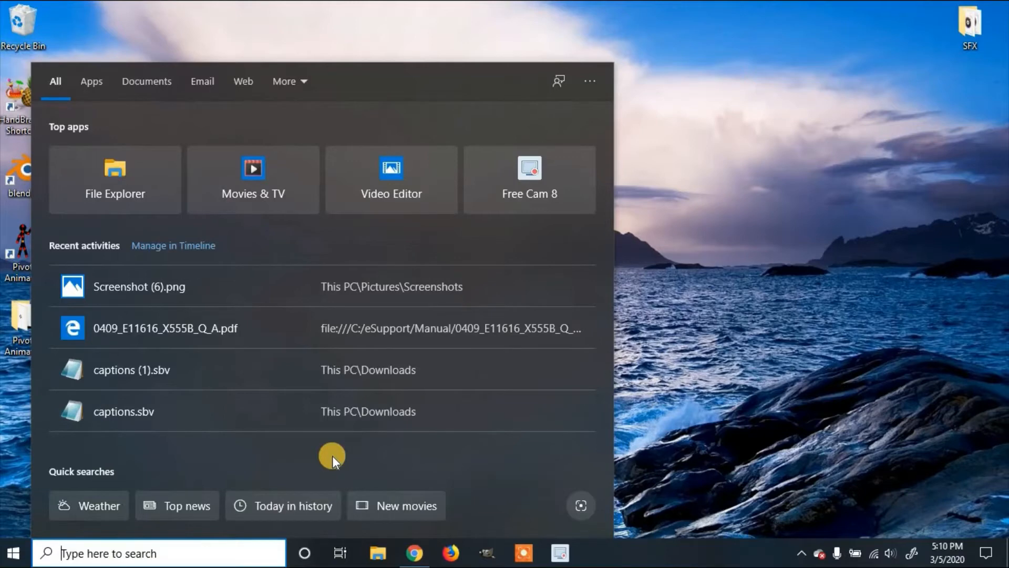
type("video ed")
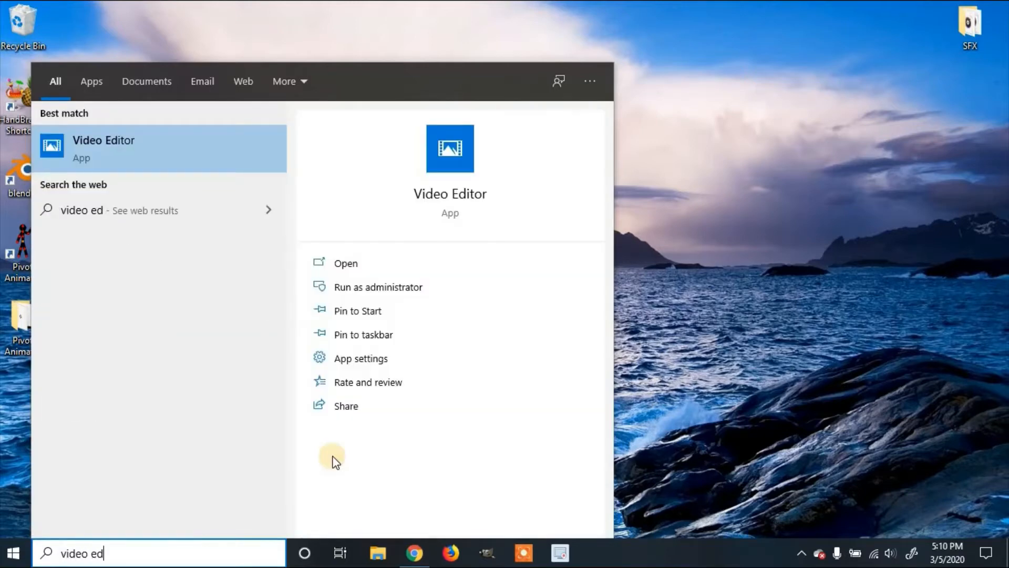
type("itor")
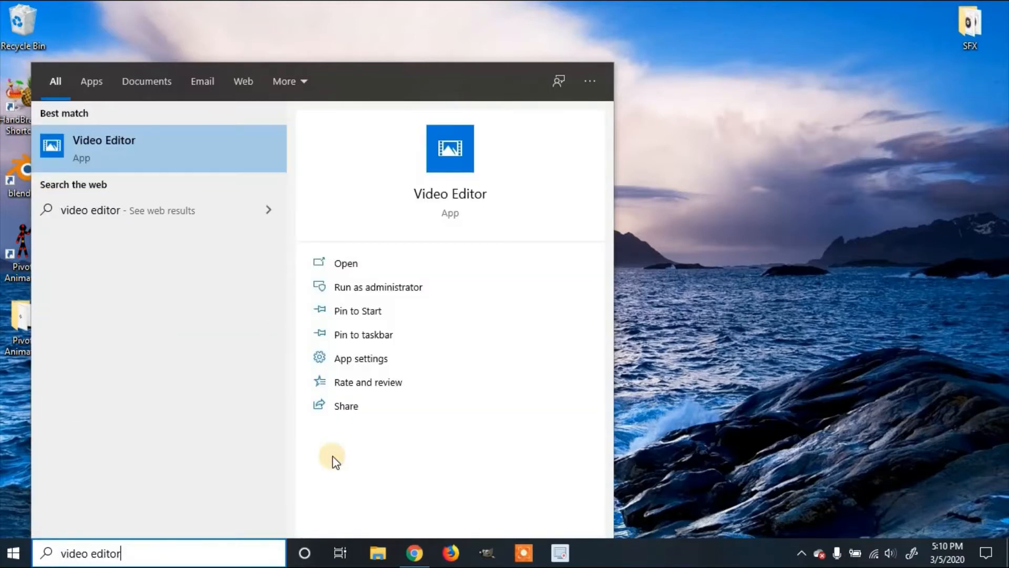
key("Return")
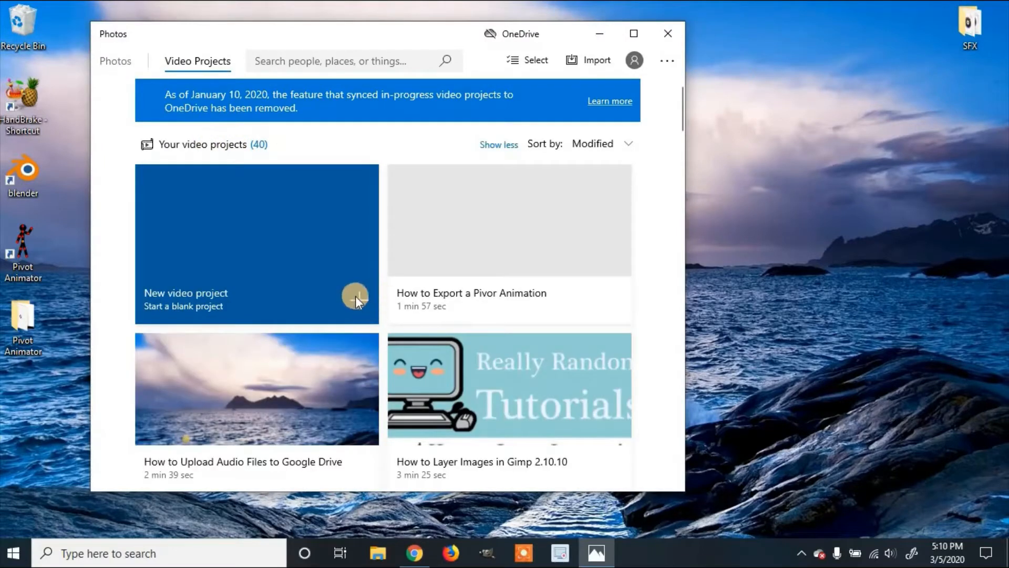
Create a new video project named How to Animate and display it in a maximized window.
left_click(351, 273)
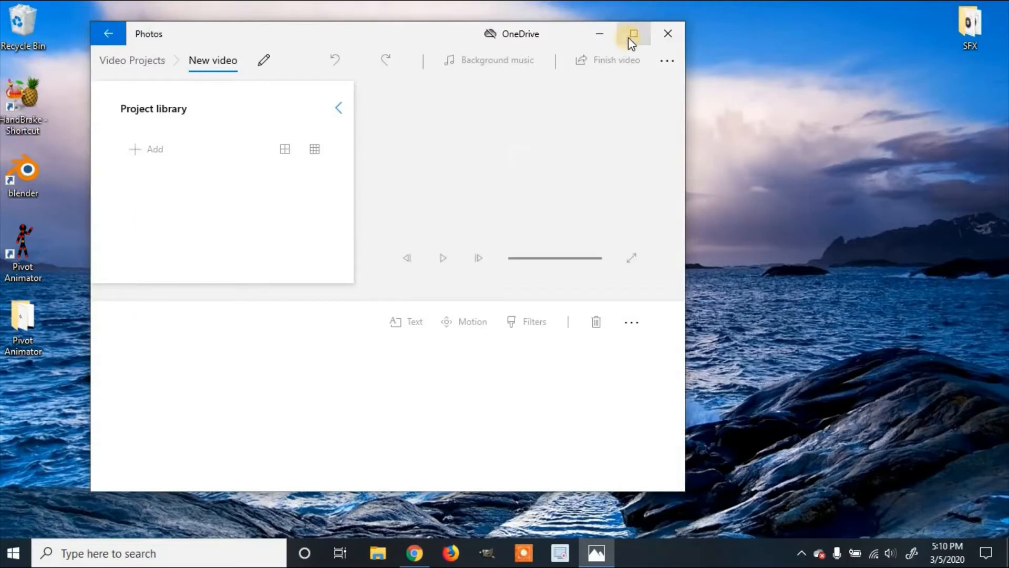
left_click(632, 35)
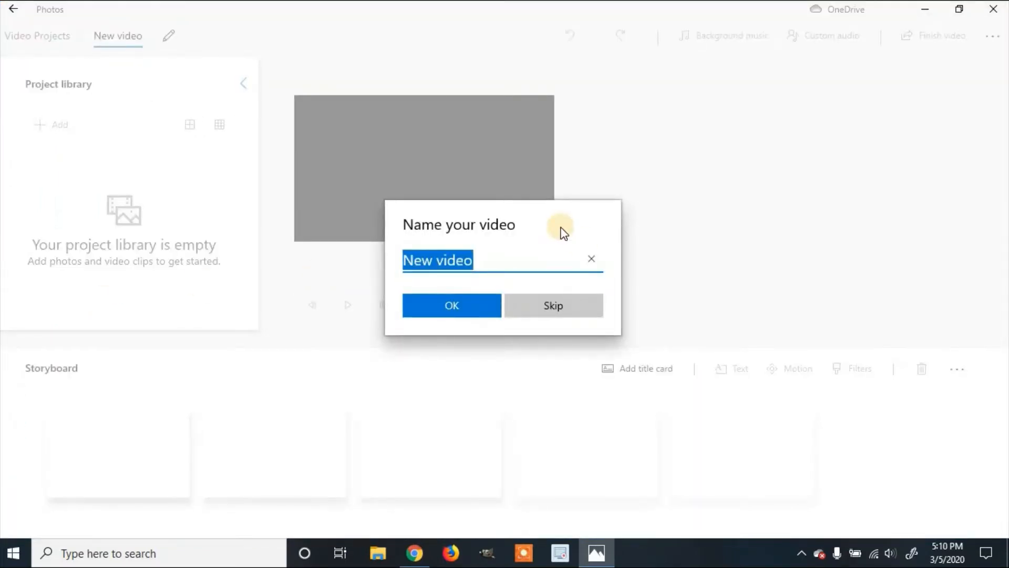
type("H")
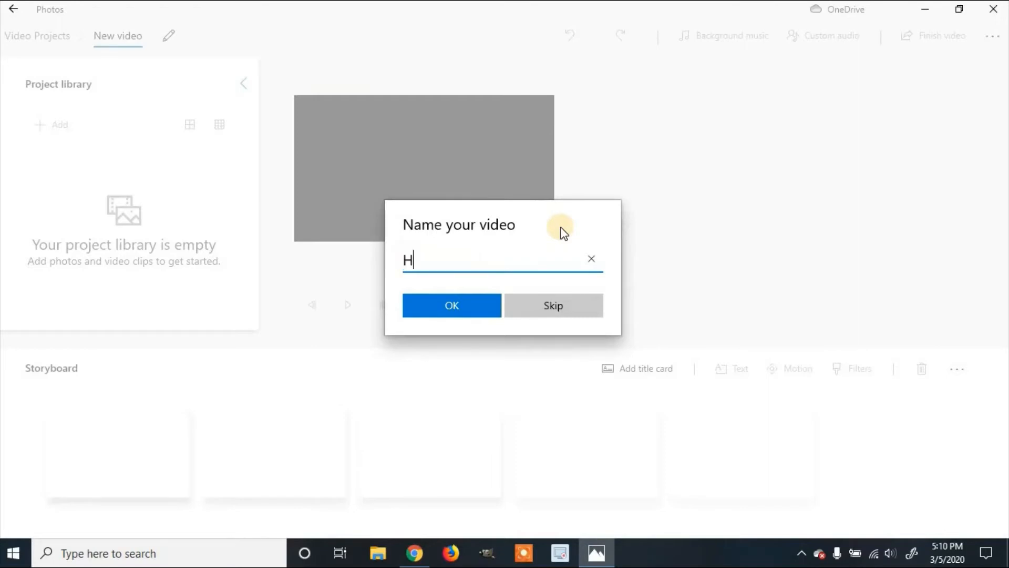
type("ow to Animate")
key("Return")
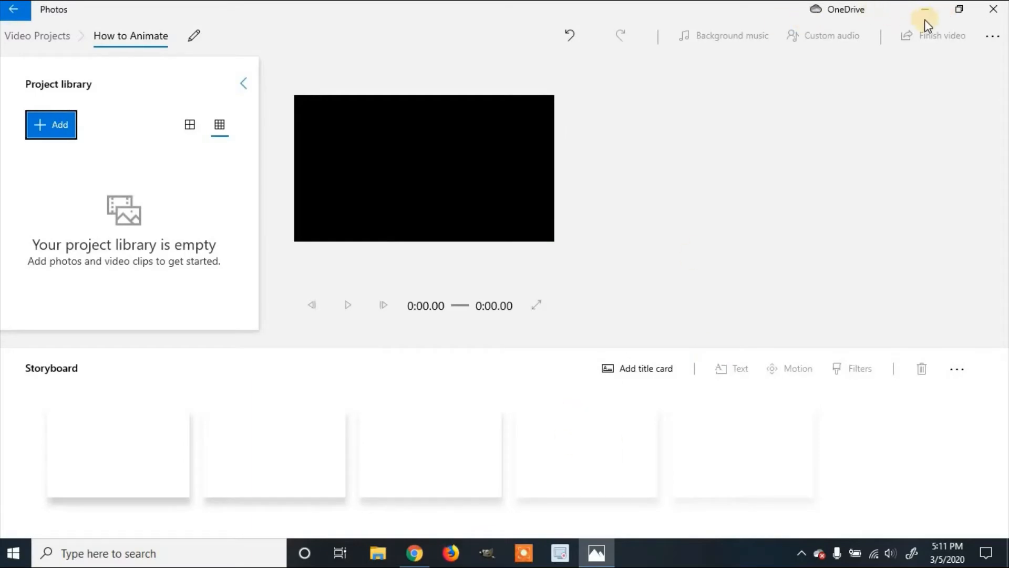
double_click(743, 19)
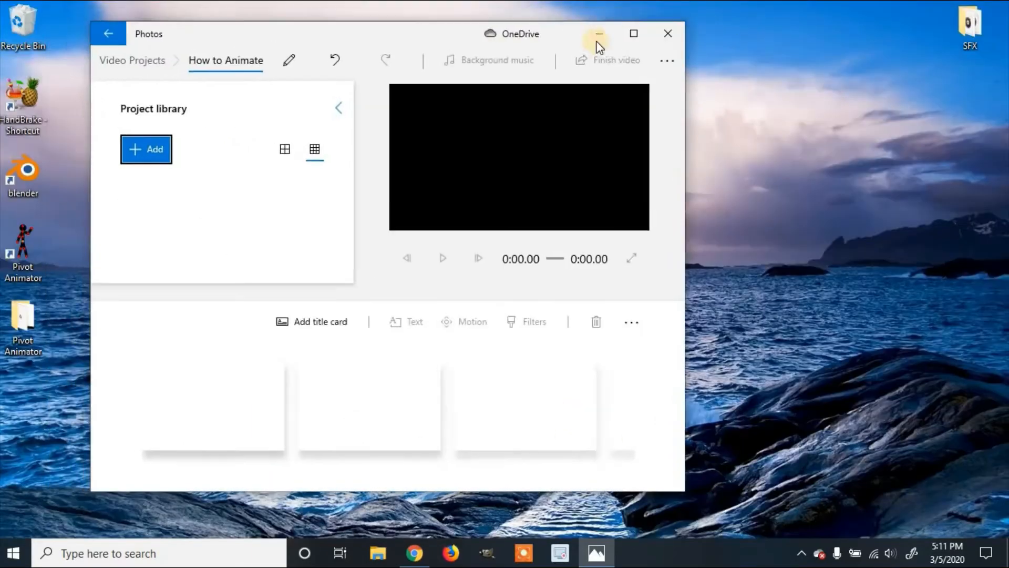
left_click(644, 34)
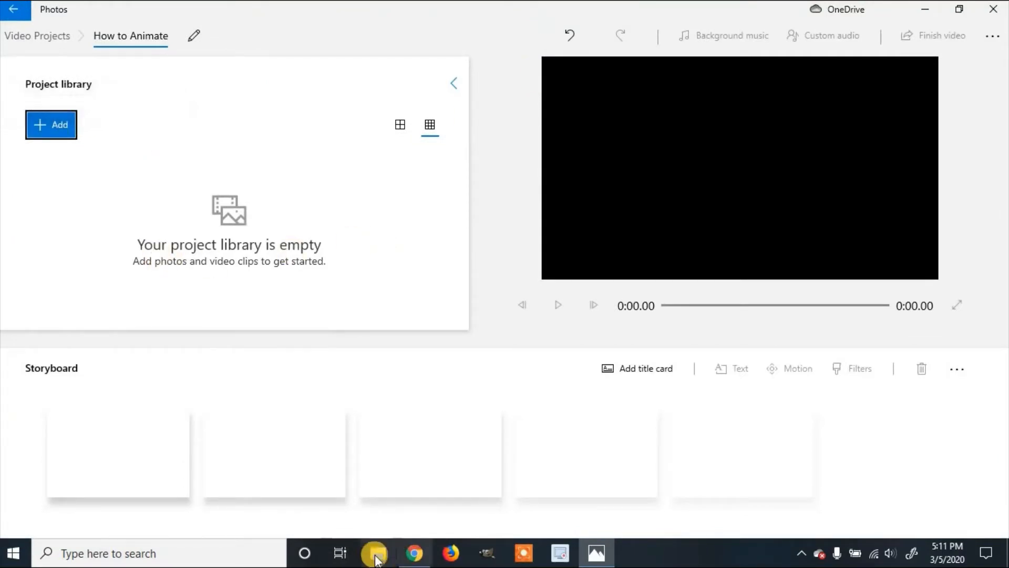
Import the How to animate video from the Desktop folder into the project library and place it on the storyboard.
left_click(378, 553)
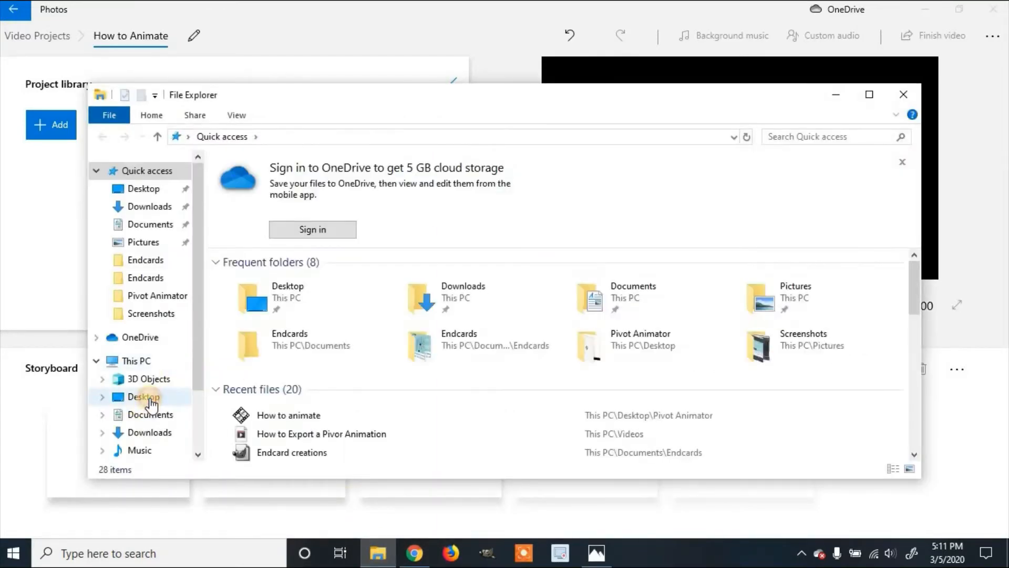
left_click(144, 396)
left_click_drag(393, 93, 367, 265)
left_click_drag(582, 405, 344, 216)
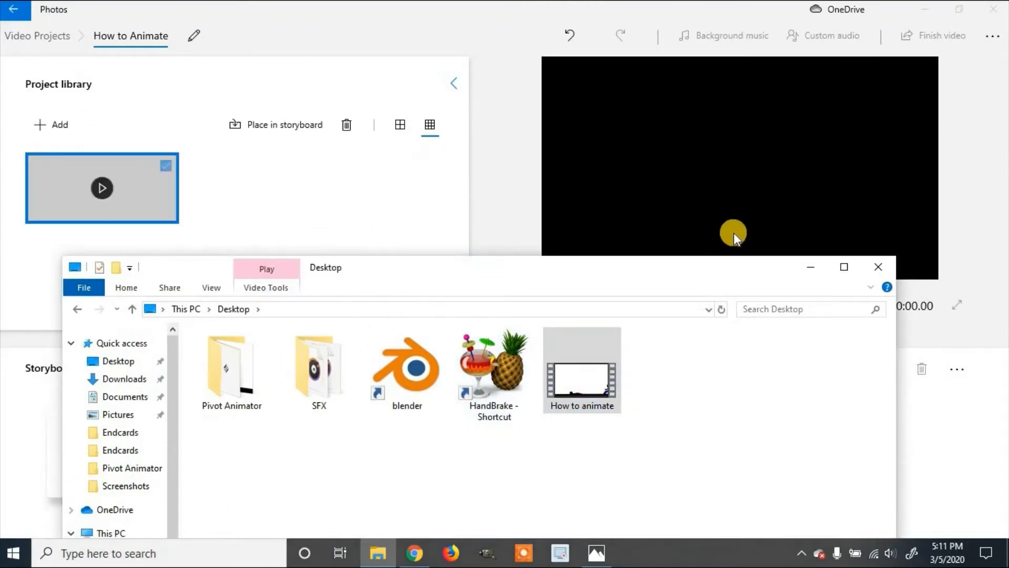
left_click(812, 266)
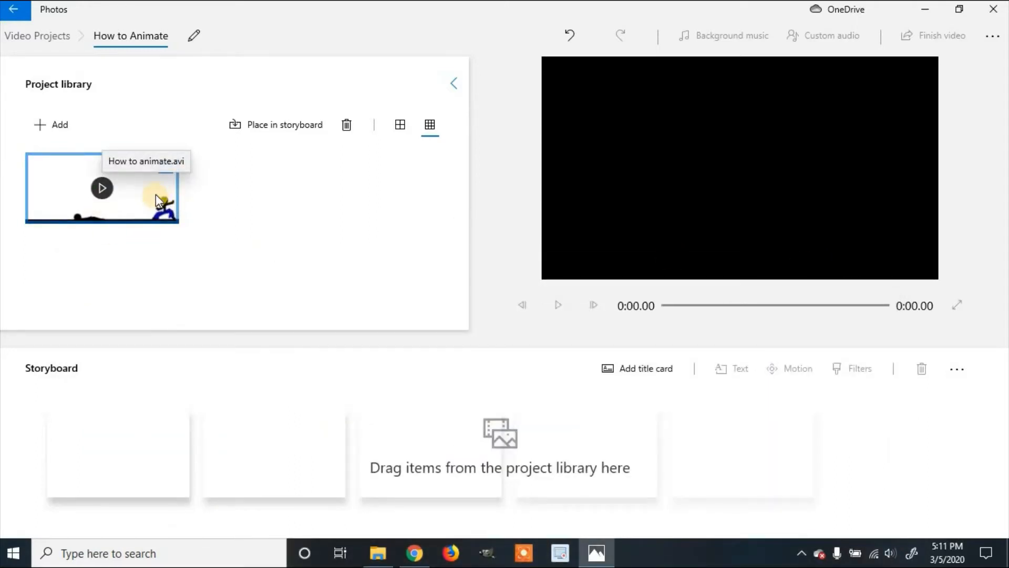
left_click_drag(153, 192, 143, 462)
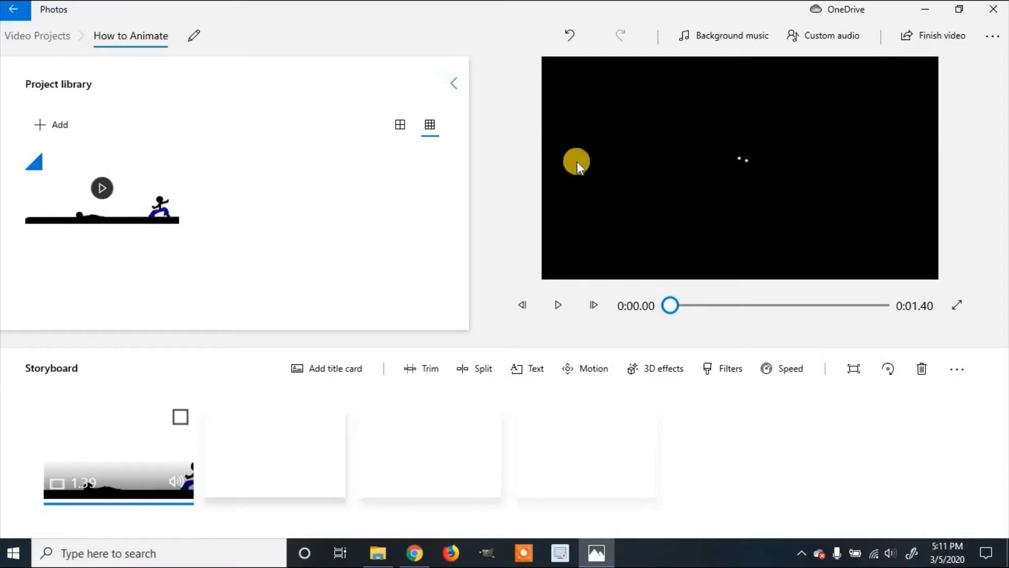
Preview the storyboard clip from the start, check the paused frame in full screen and return to the editor.
left_click_drag(670, 306, 642, 306)
left_click(557, 305)
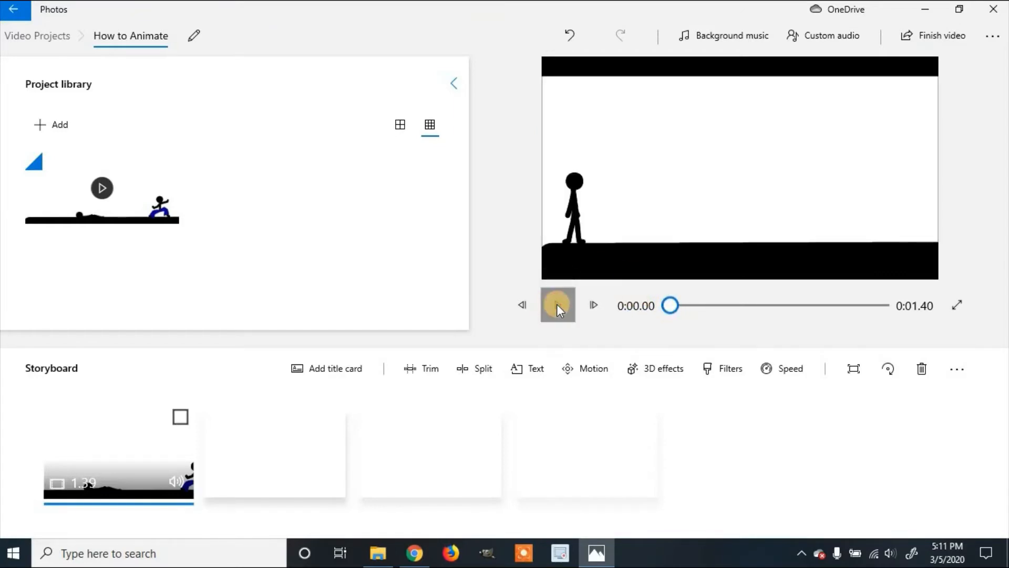
left_click(557, 303)
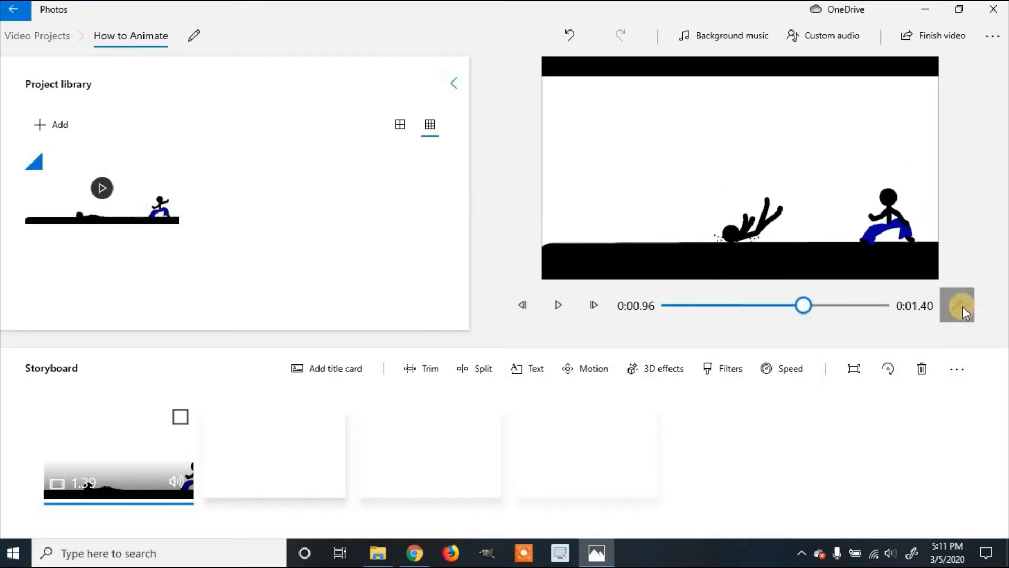
left_click(962, 309)
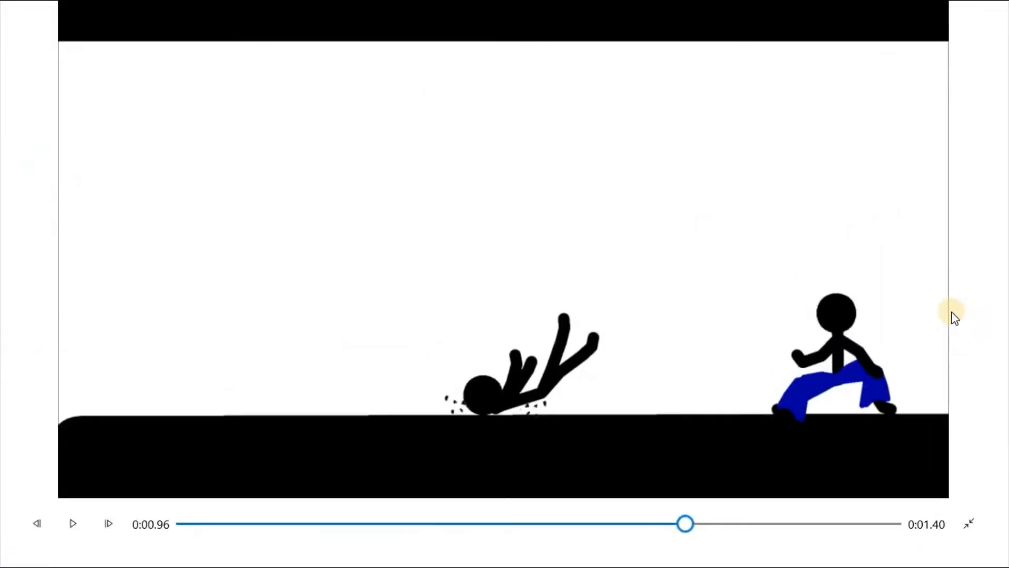
left_click(970, 523)
Replay the clip from the start in short bursts and position the playhead at 0:00.73, where the figures meet.
left_click_drag(823, 307, 594, 321)
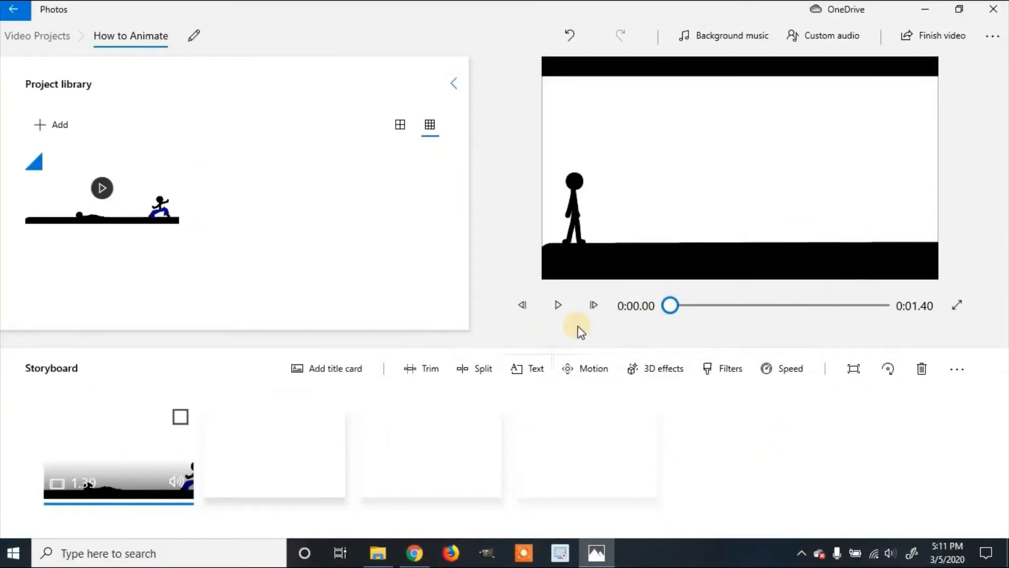
left_click(564, 314)
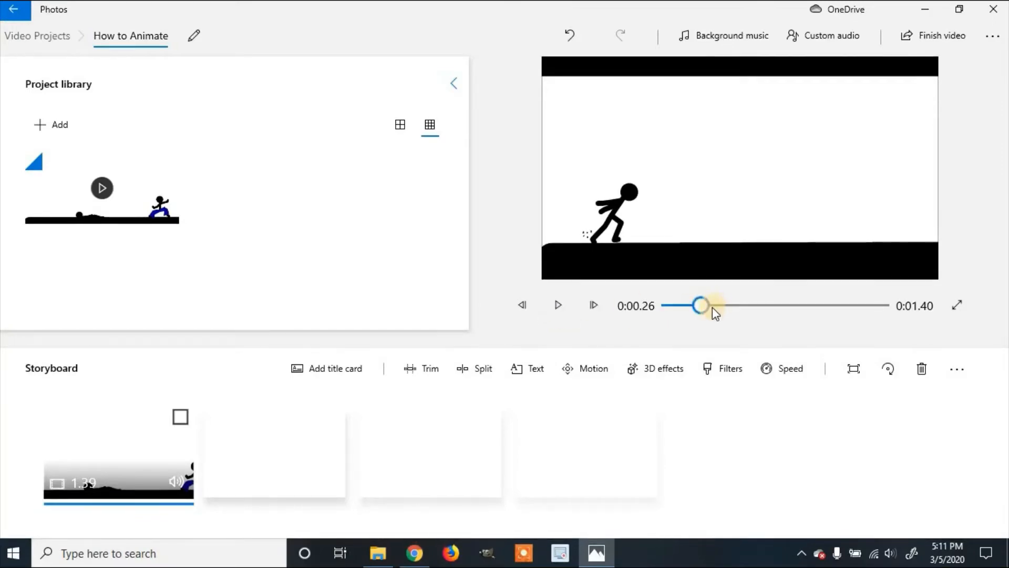
left_click(567, 297)
left_click(567, 297)
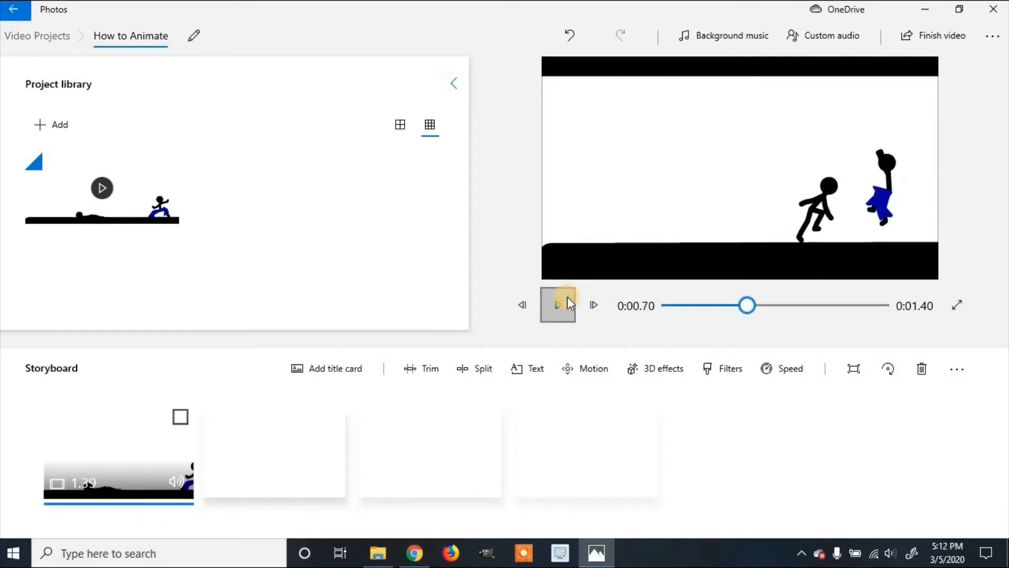
left_click(558, 305)
left_click(557, 306)
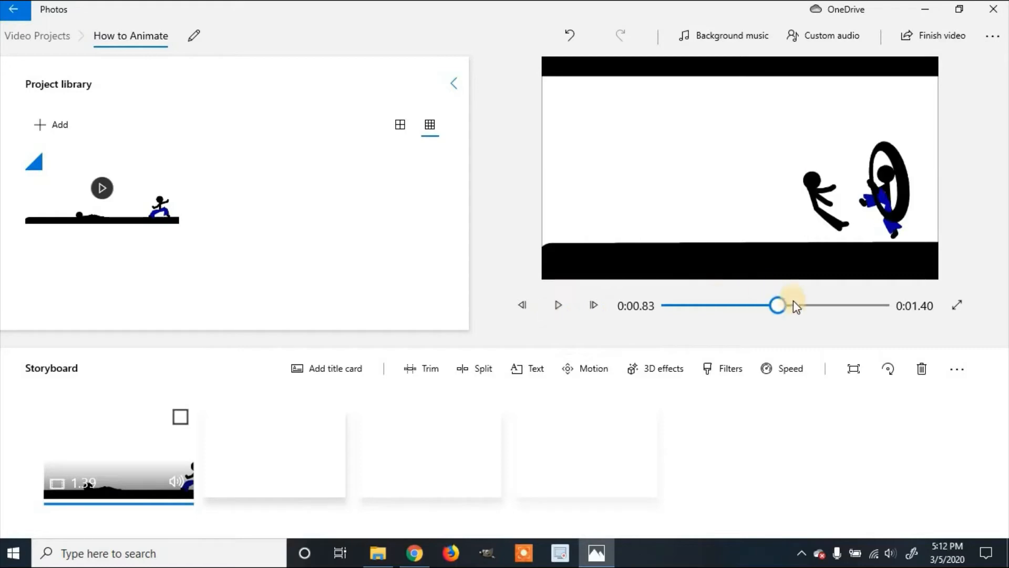
left_click_drag(782, 303, 787, 310)
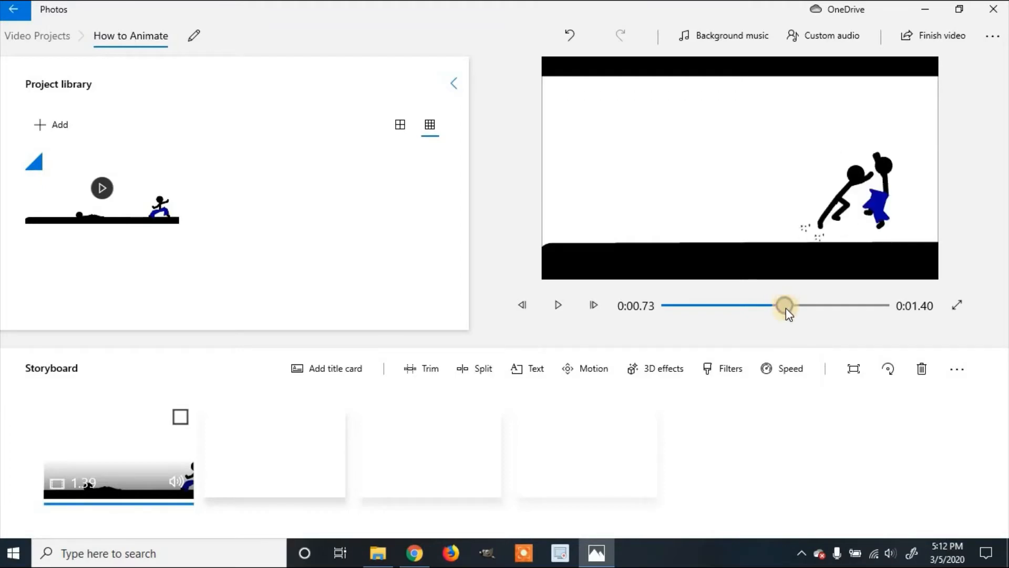
Add Karate_hit.mp3 from the desktop's SFX folder to the video as custom audio.
left_click(859, 42)
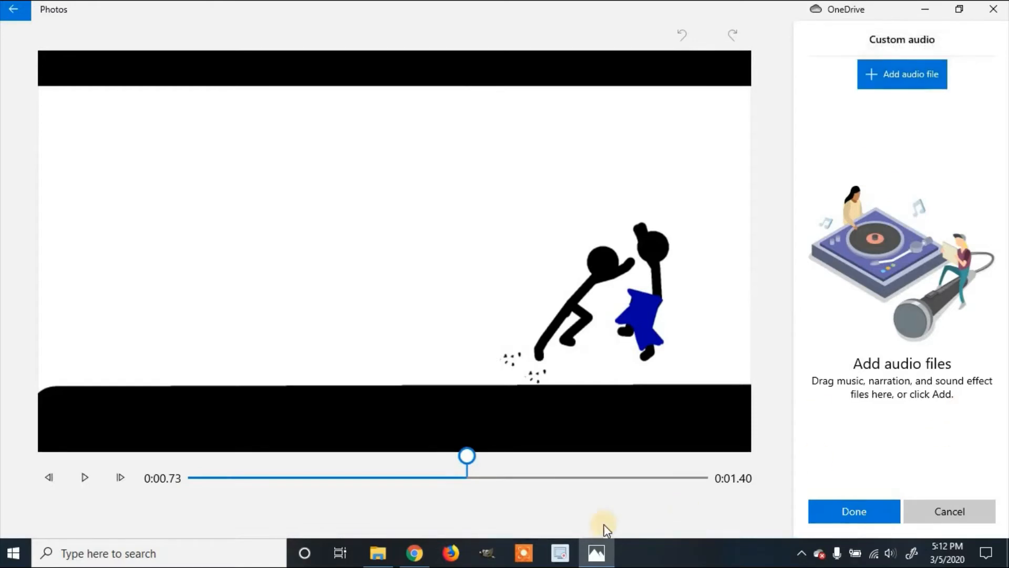
left_click(379, 559)
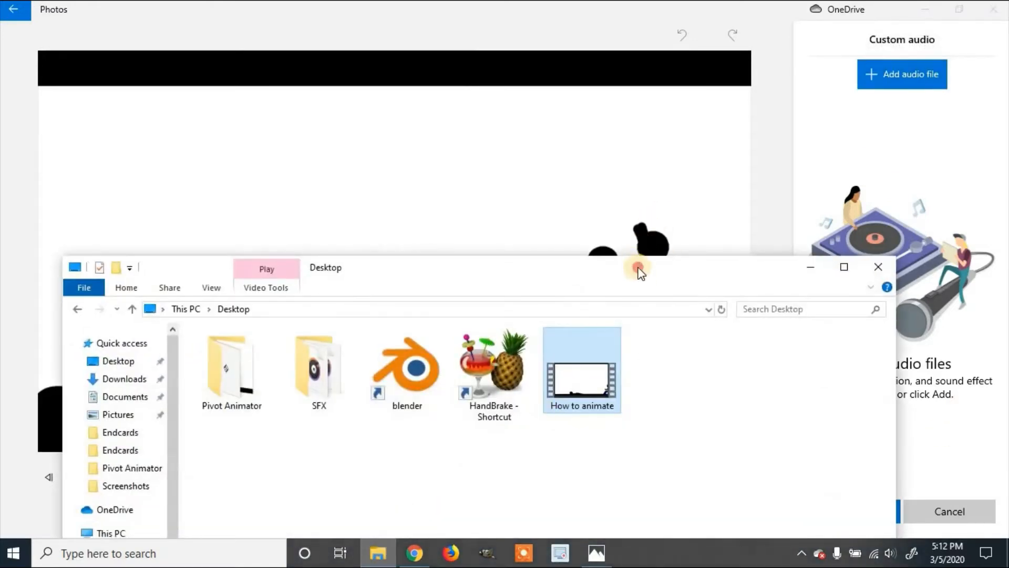
left_click_drag(602, 61, 579, 66)
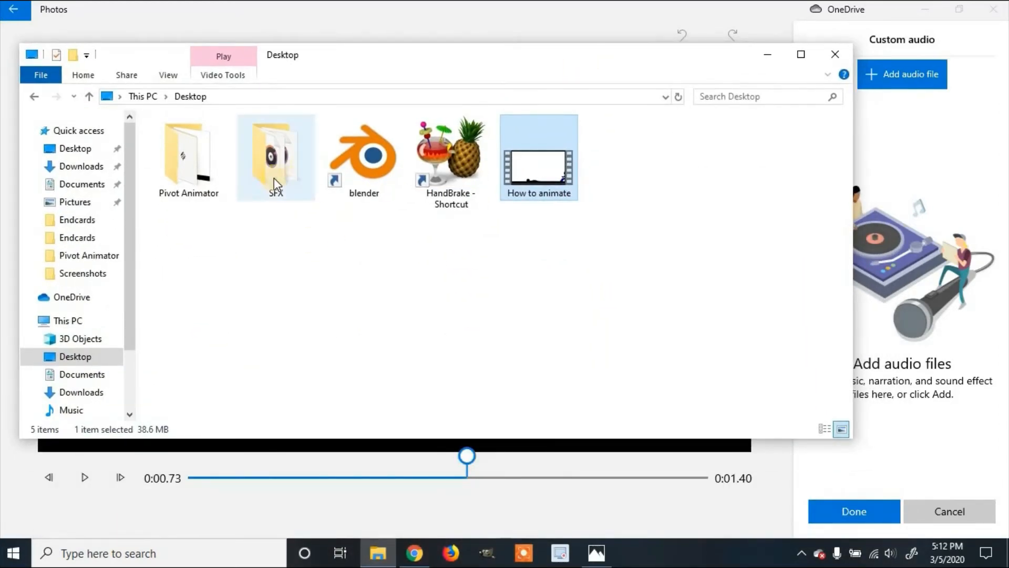
double_click(282, 147)
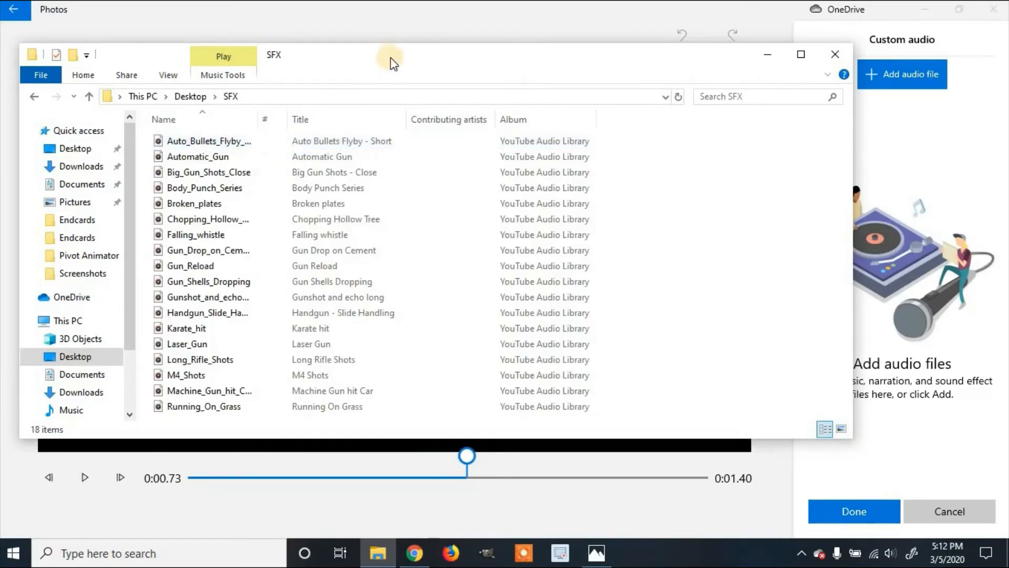
left_click_drag(383, 55, 376, 50)
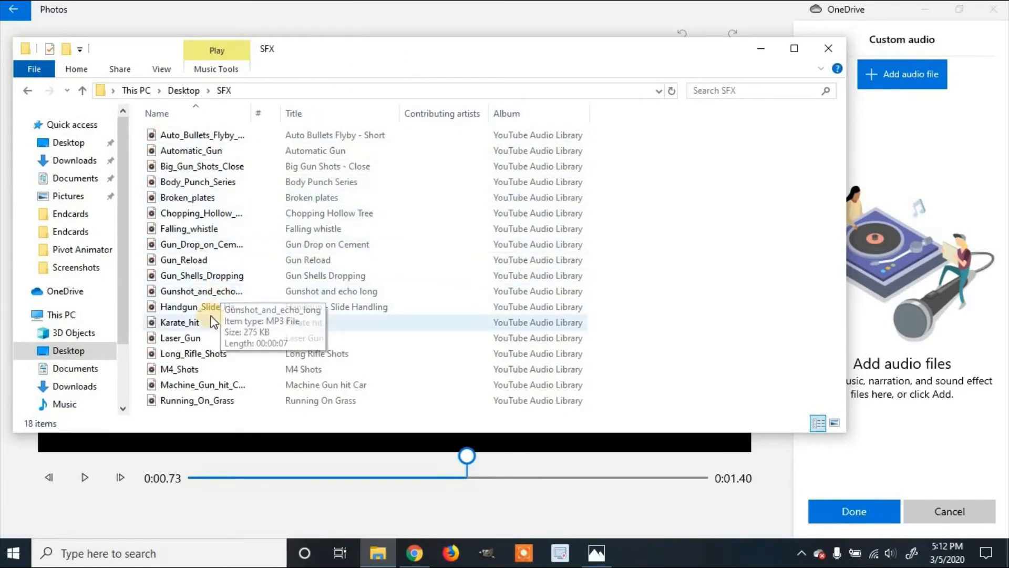
left_click_drag(199, 322, 937, 279)
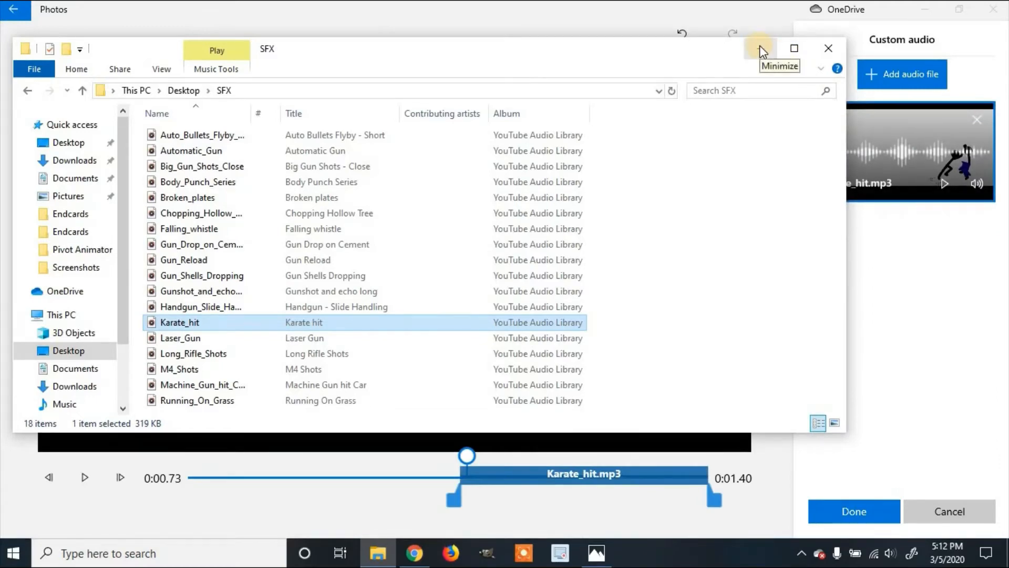
Minimize the SFX folder window and replay the video several times with the Karate_hit.mp3 sound.
left_click(762, 51)
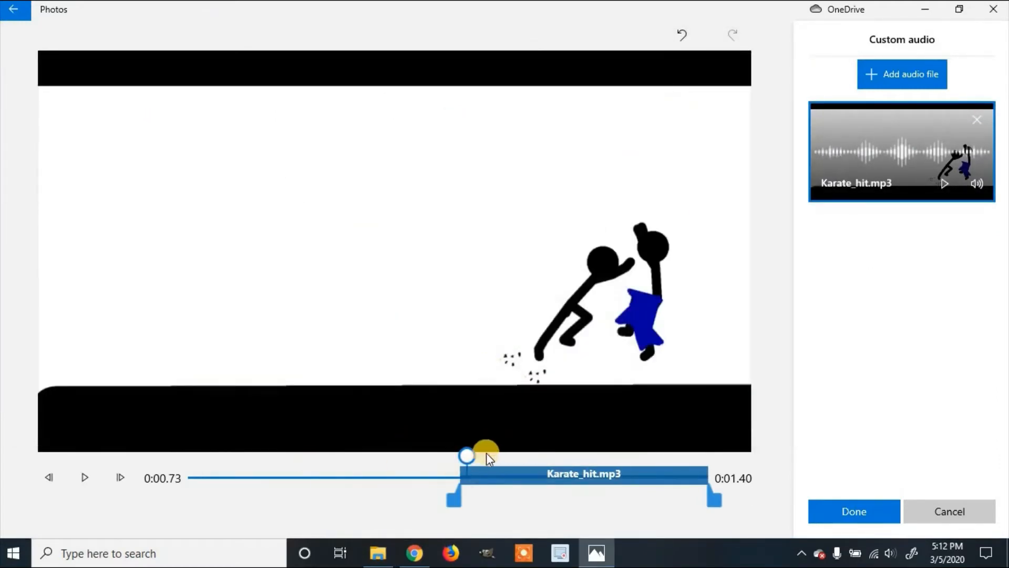
left_click_drag(453, 464, 428, 457)
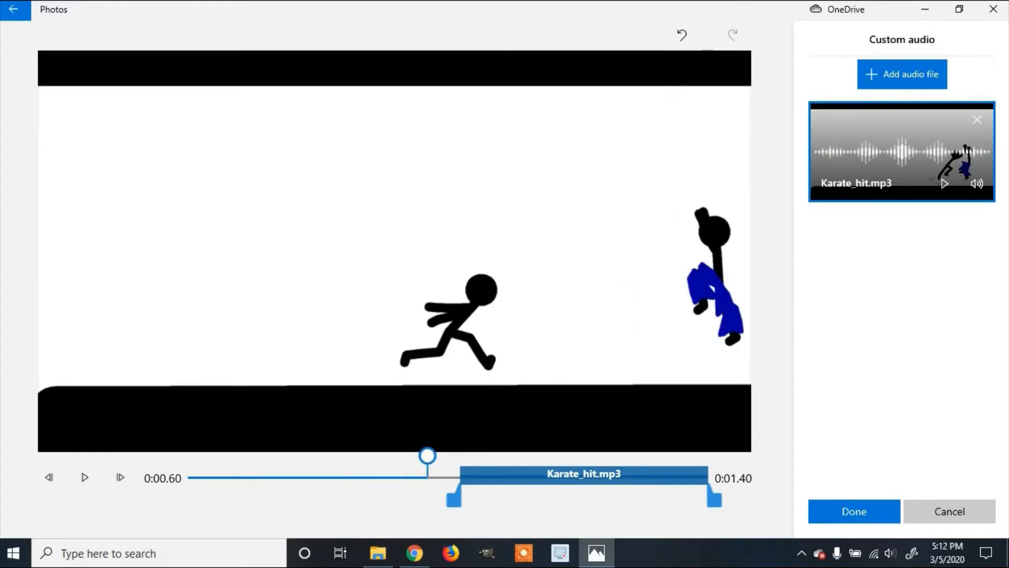
left_click(77, 481)
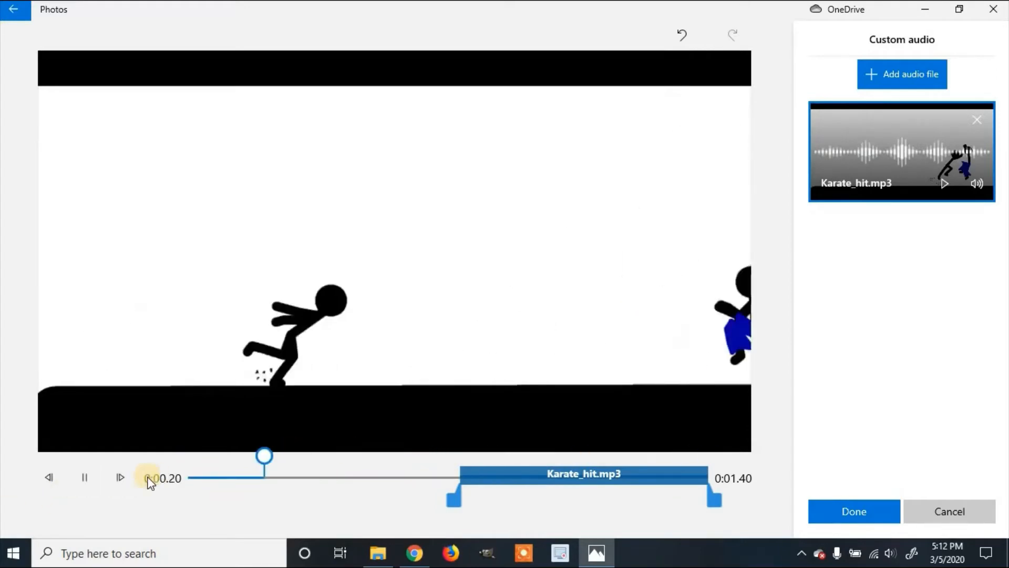
left_click(85, 484)
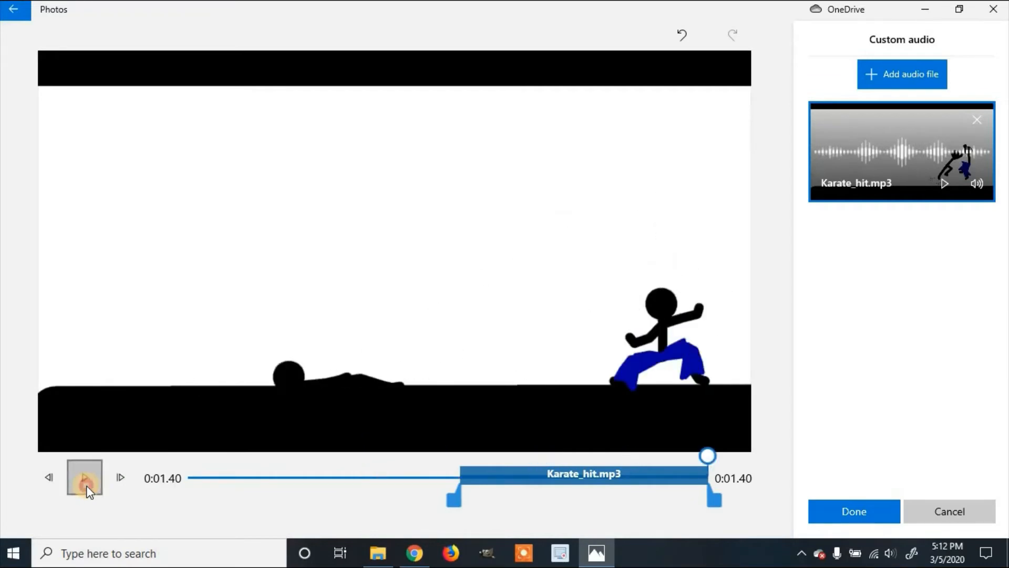
left_click(85, 483)
left_click(85, 484)
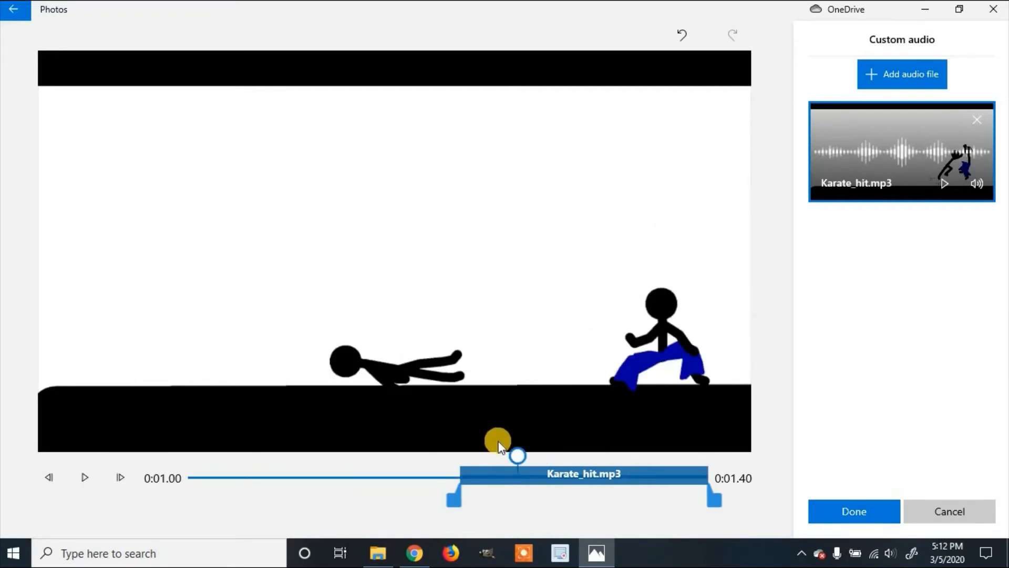
left_click_drag(518, 456, 808, 440)
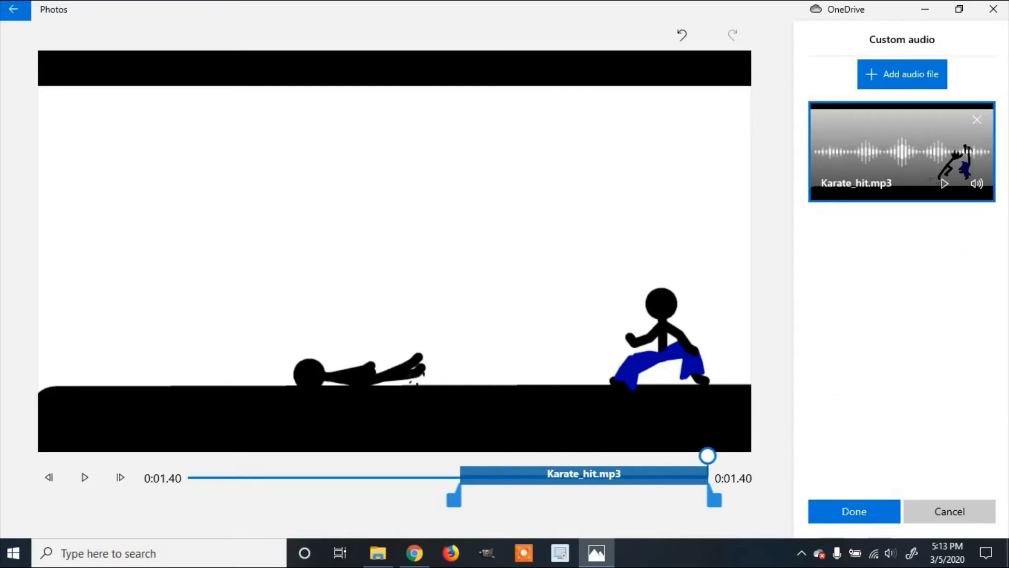
Return the playhead to 0:00.00 and add Running_On_Grass.mp3 from the desktop's SFX folder as custom audio there.
left_click_drag(712, 454, 136, 466)
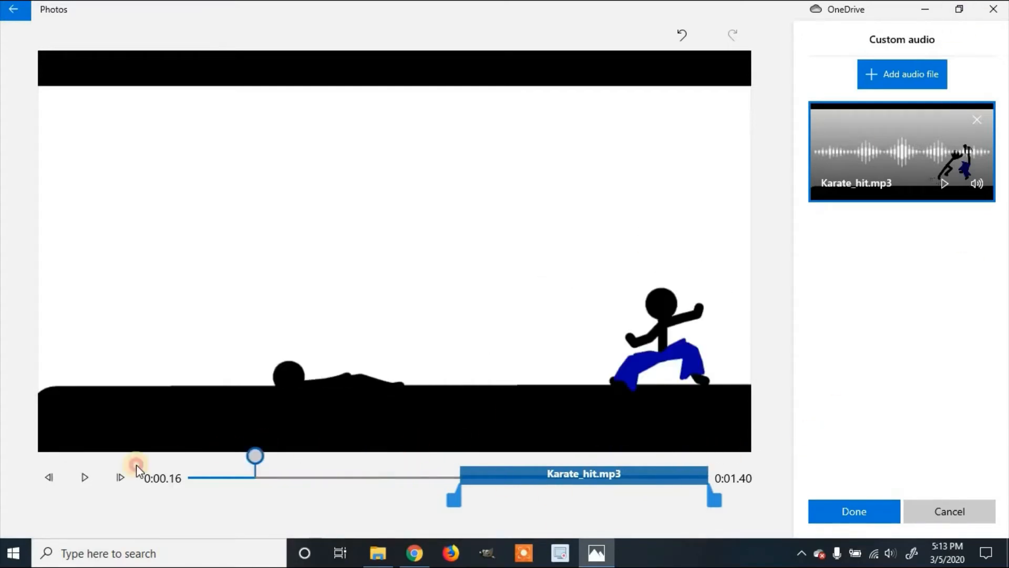
left_click(904, 77)
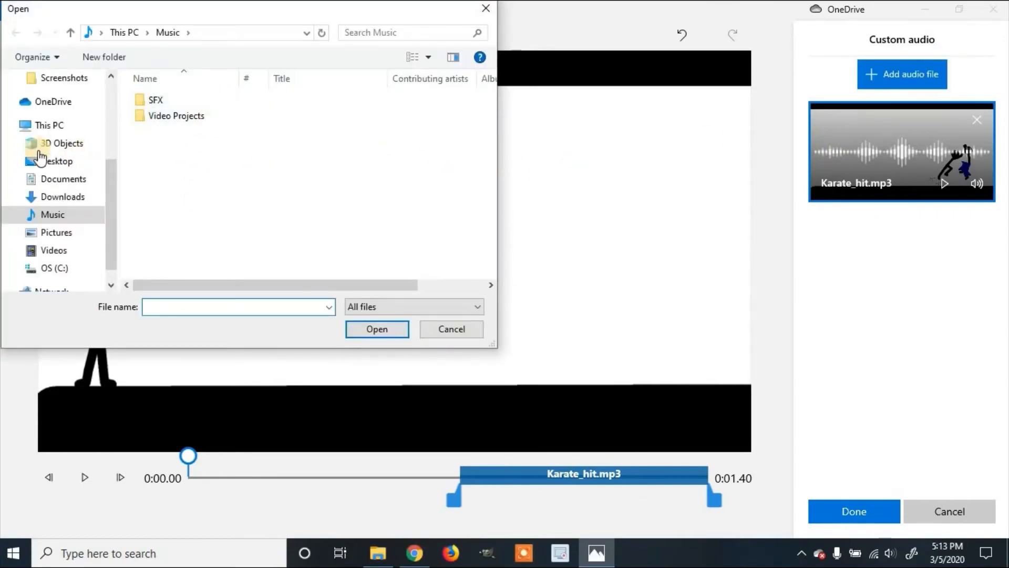
scroll(48, 171, "up", 2)
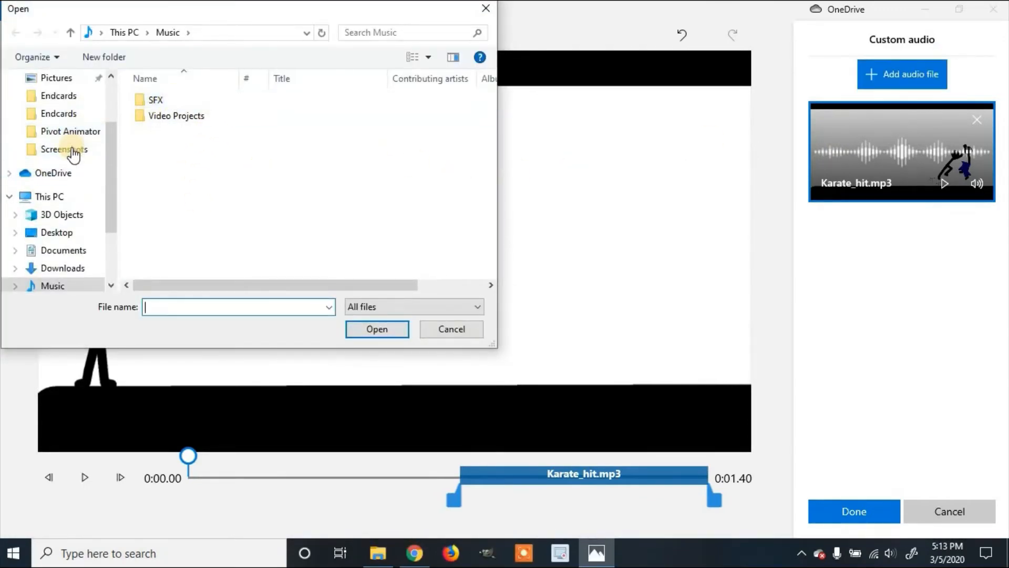
scroll(64, 141, "up", 2)
left_click(57, 108)
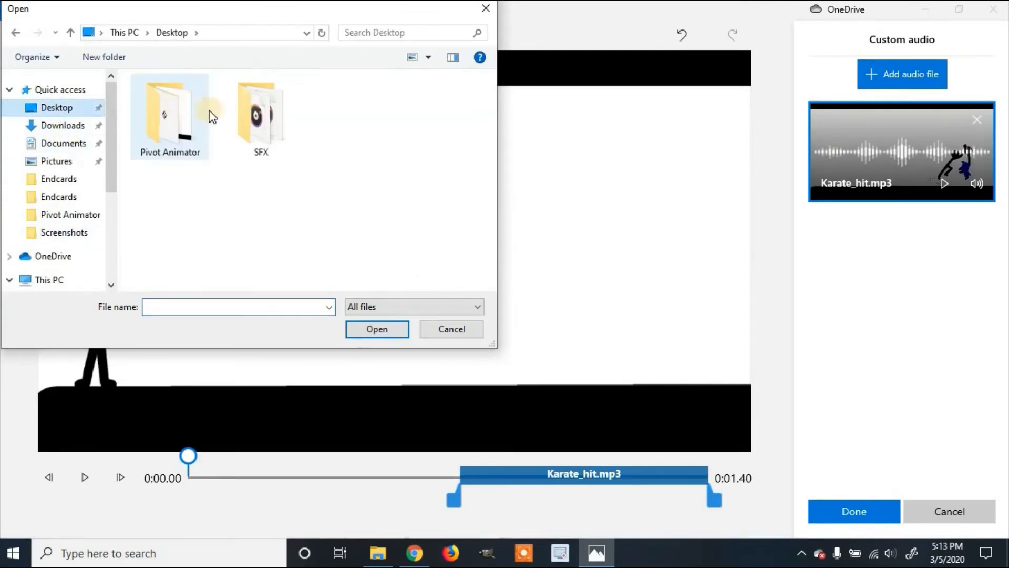
double_click(254, 124)
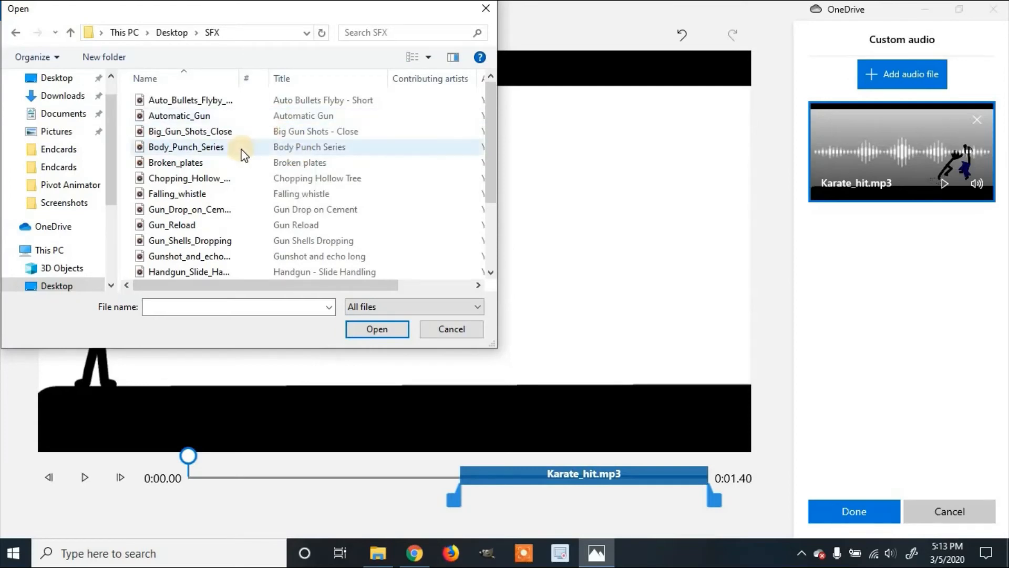
scroll(243, 159, "down", 1)
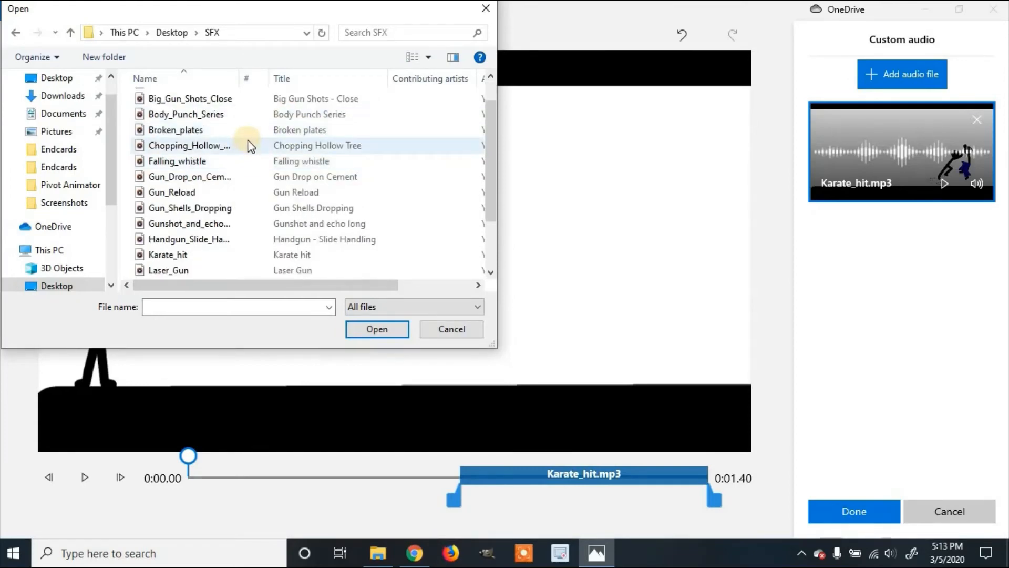
scroll(248, 152, "down", 2)
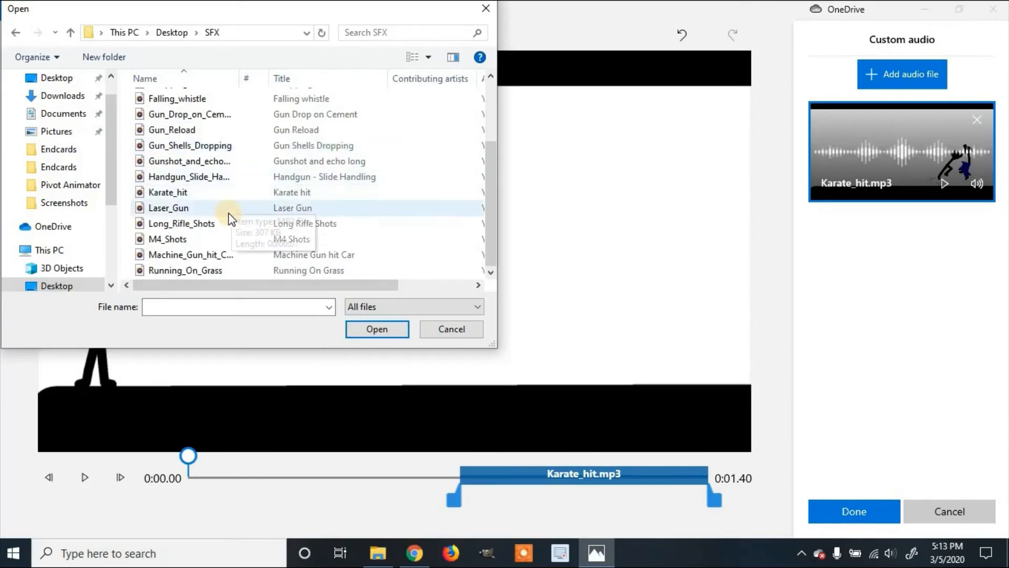
left_click(221, 273)
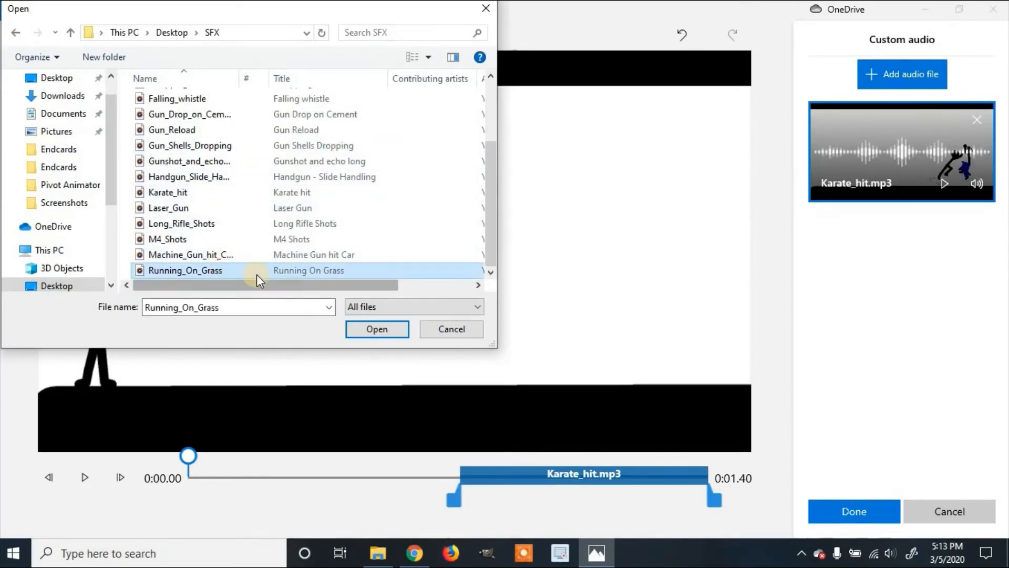
left_click(387, 330)
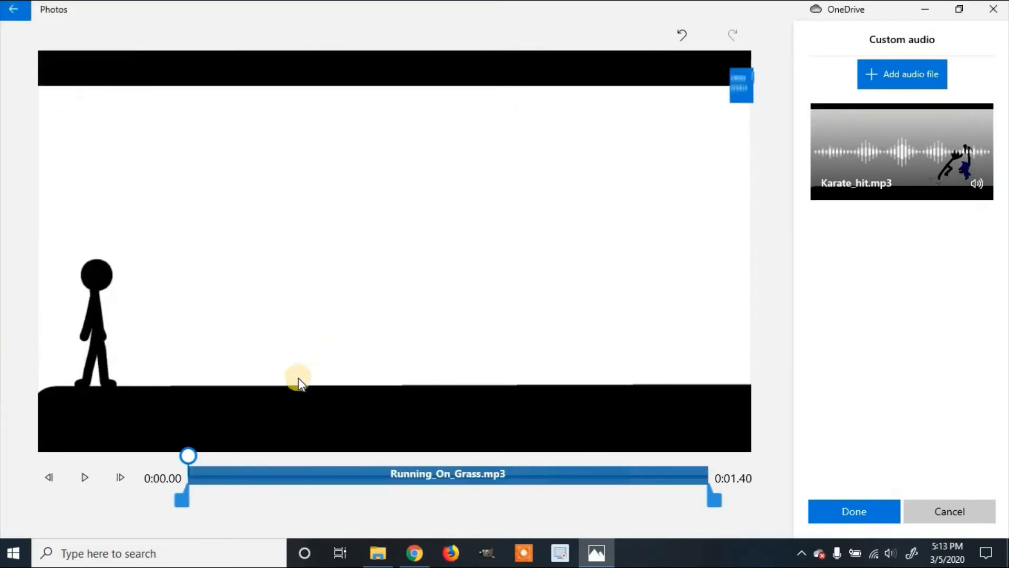
Play the video from the start to check the Running_On_Grass.mp3 sound over the animation.
left_click(85, 478)
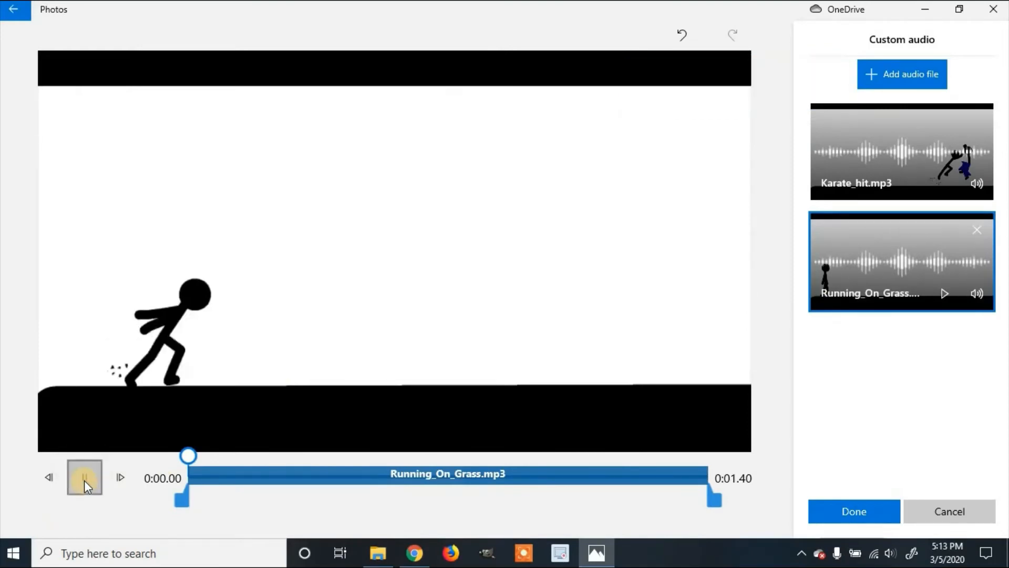
left_click(84, 479)
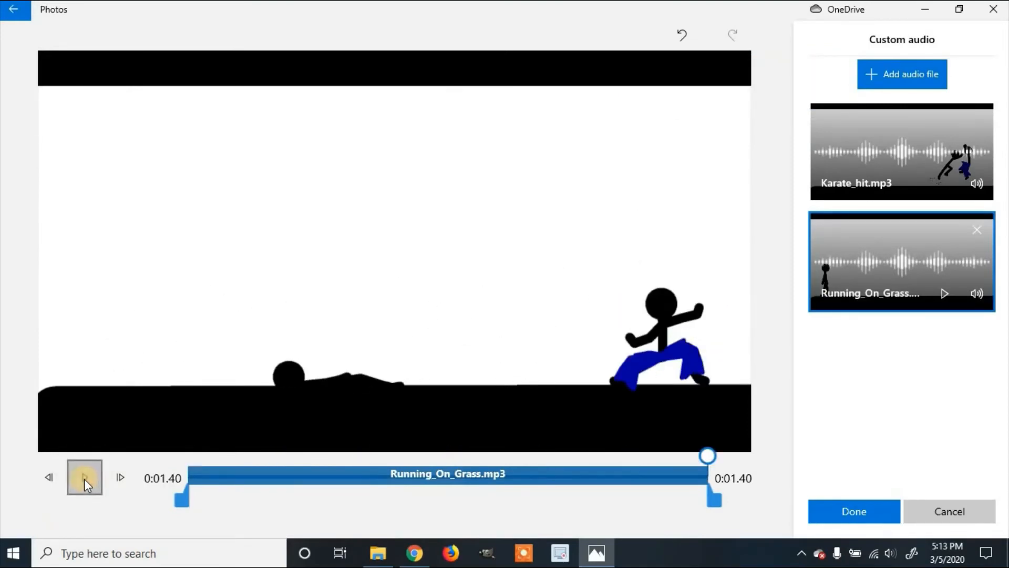
left_click(84, 478)
left_click(84, 478)
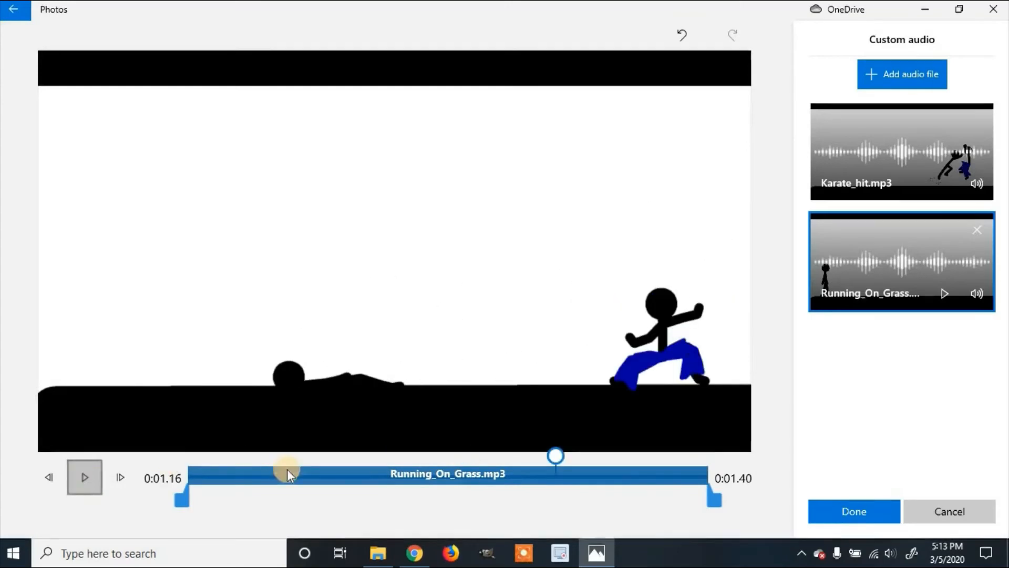
Position the playhead at 0:00.76, where the figures meet, and shorten Running_On_Grass.mp3 to end there.
left_click(557, 456)
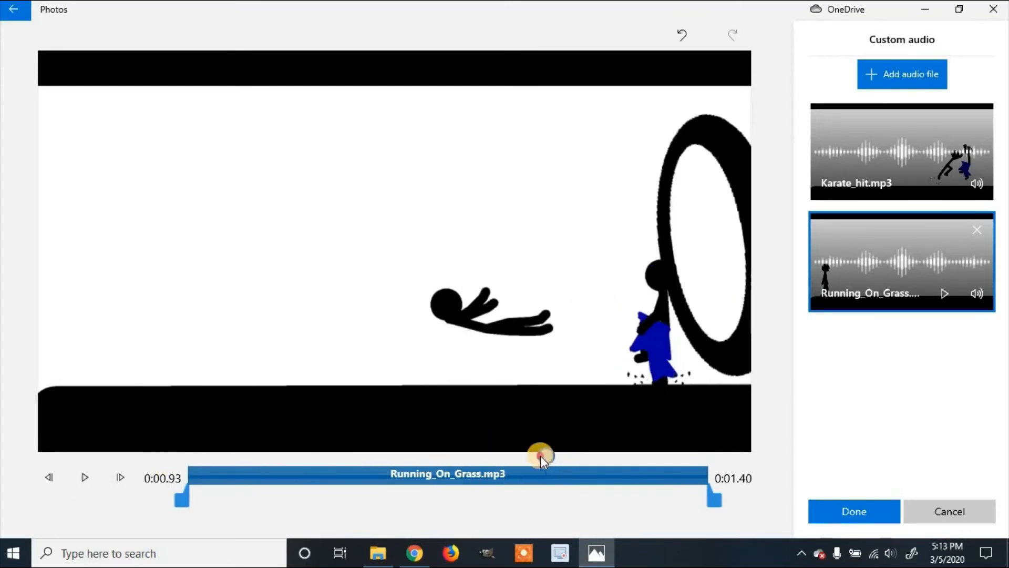
left_click_drag(533, 456, 493, 458)
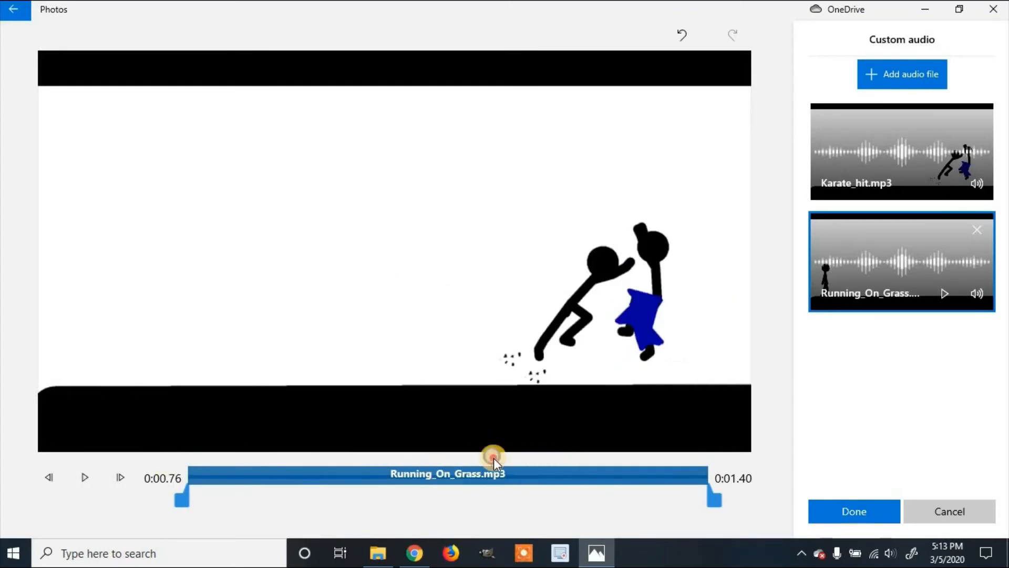
left_click_drag(716, 500, 491, 489)
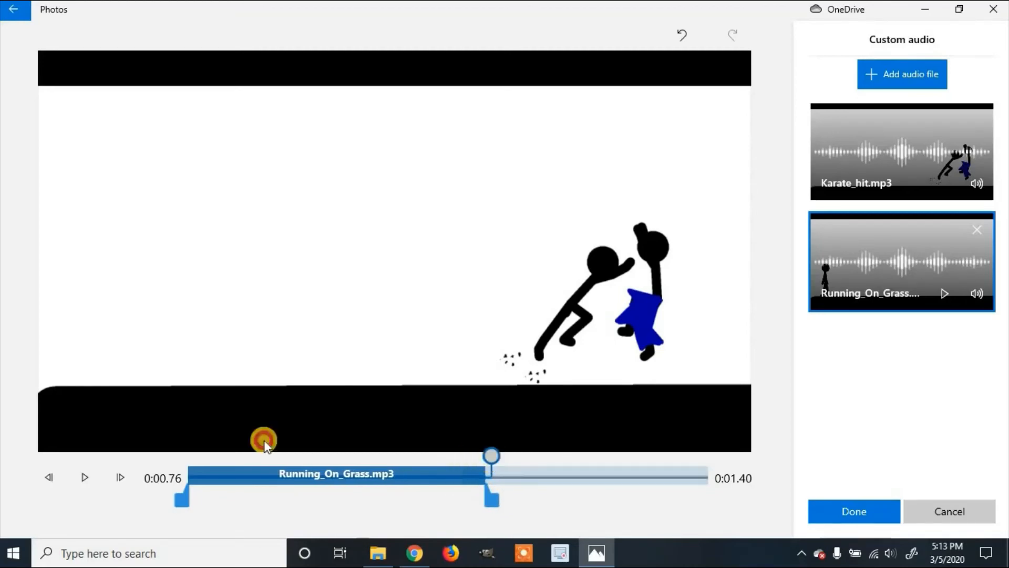
Replay the video with the system volume raised to 66 and accept the custom audio changes.
left_click(83, 477)
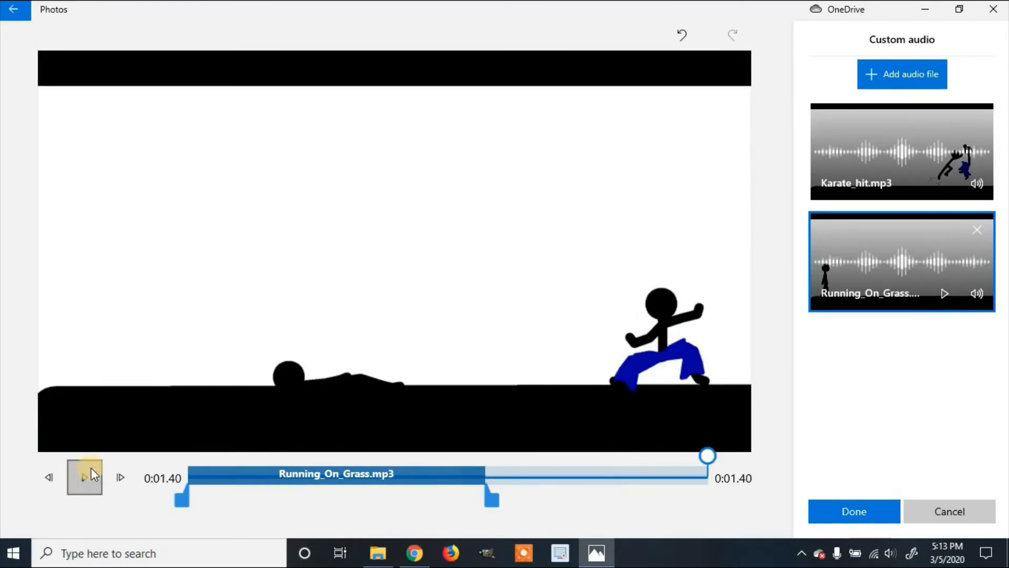
key("XF86AudioRaiseVolume")
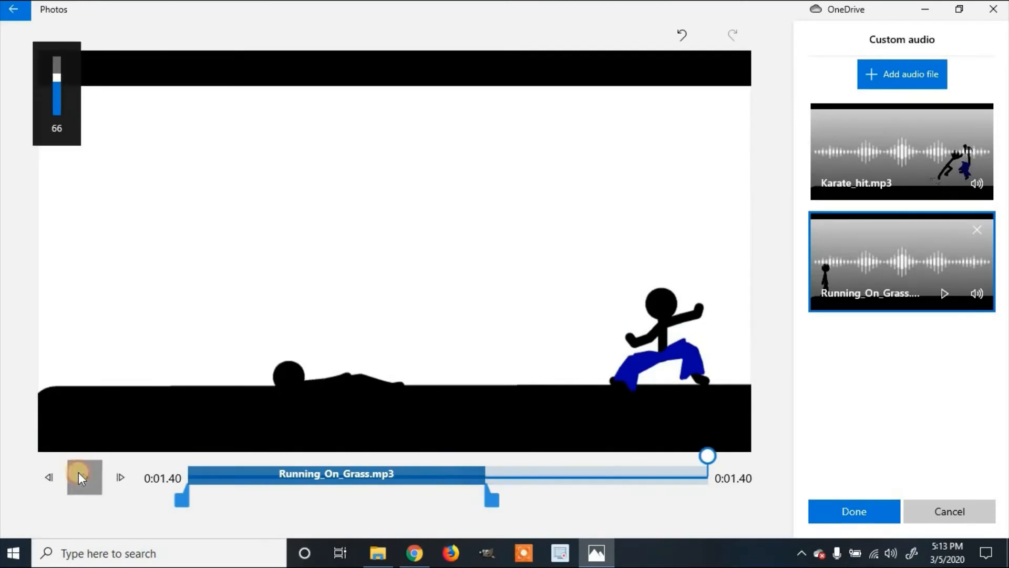
left_click(78, 472)
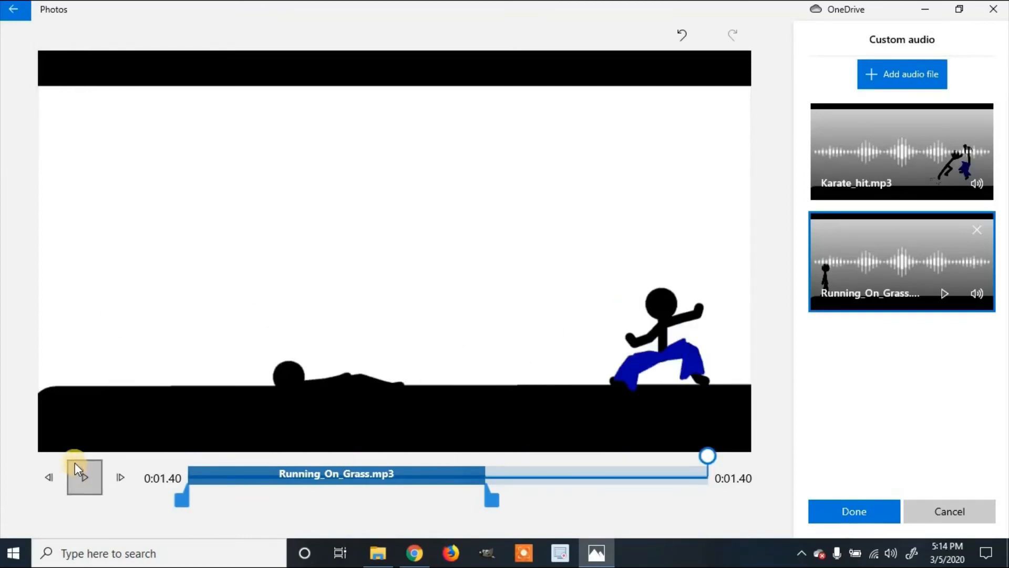
left_click(859, 508)
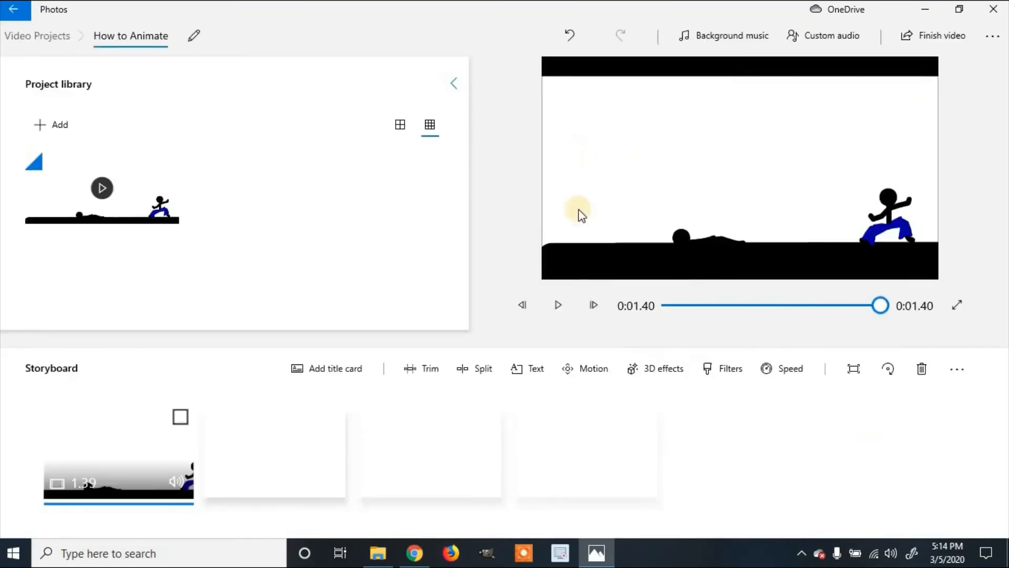
Export the video to the Desktop as How to Animate in High 1080p quality and replay the exported file.
left_click(951, 39)
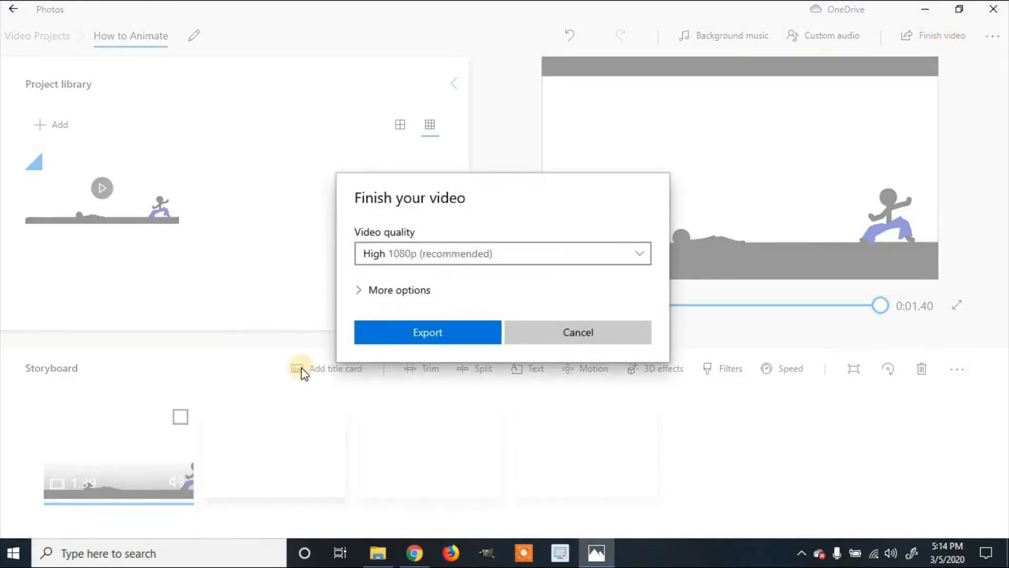
left_click(425, 333)
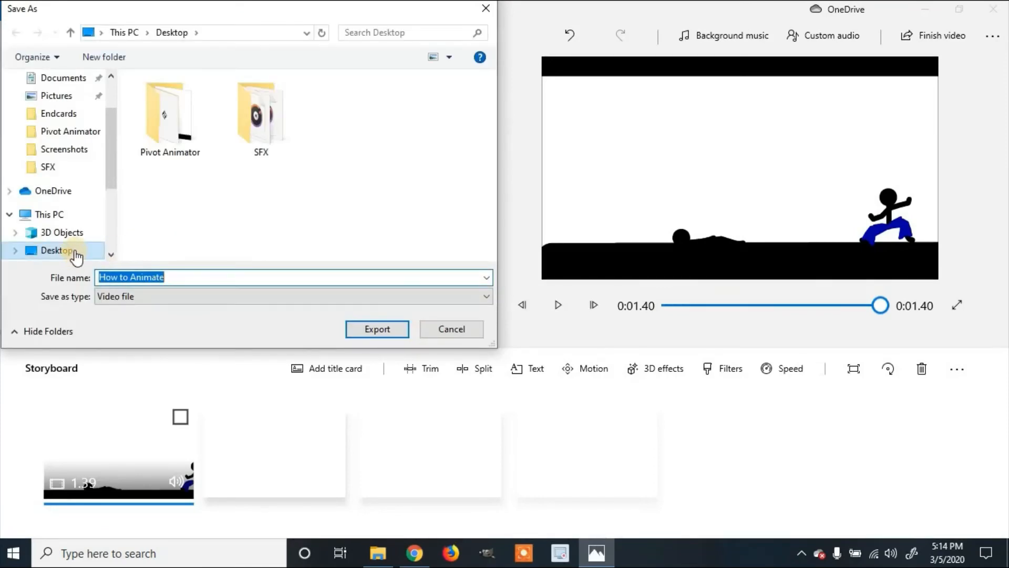
left_click(390, 337)
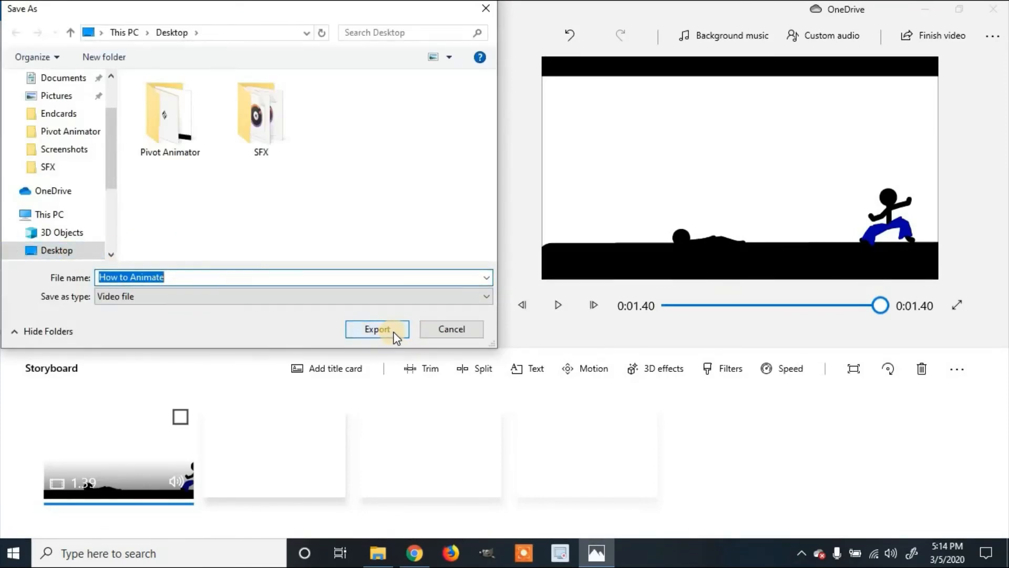
left_click(391, 333)
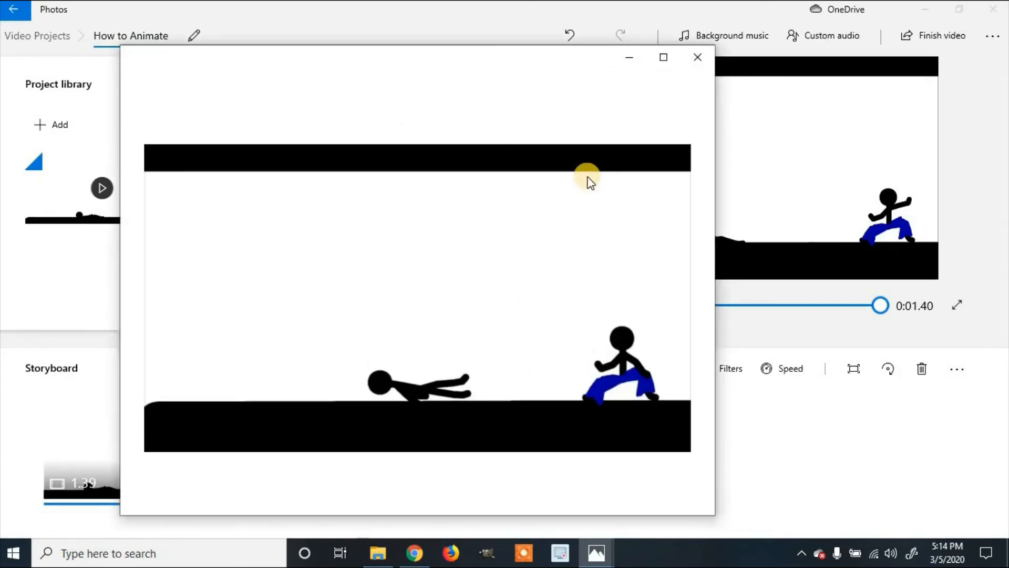
left_click(142, 499)
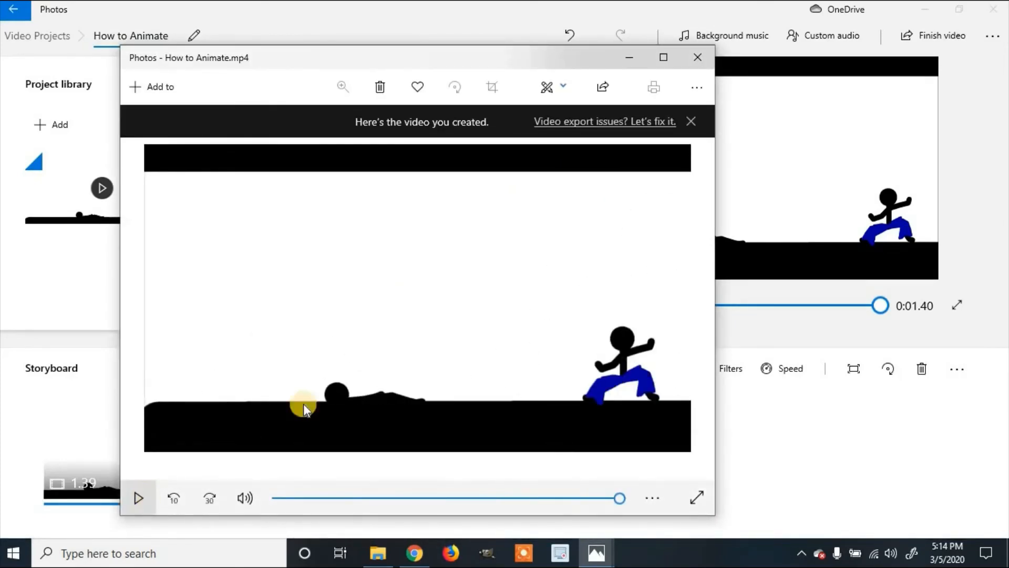
left_click(752, 51)
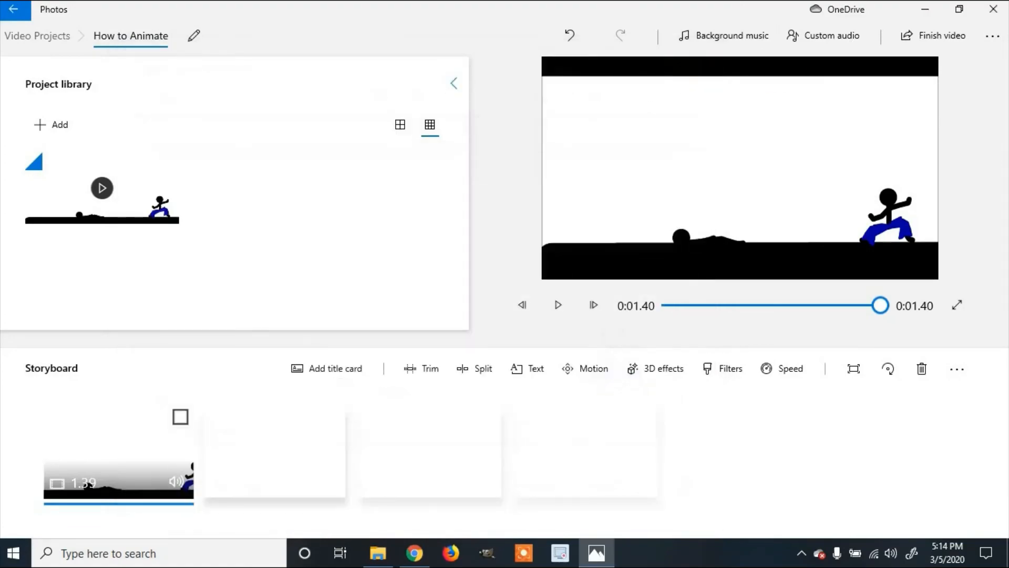
Close the video editor and move the exported How to Animate and original How to animate files near each other on the desktop.
left_click(993, 9)
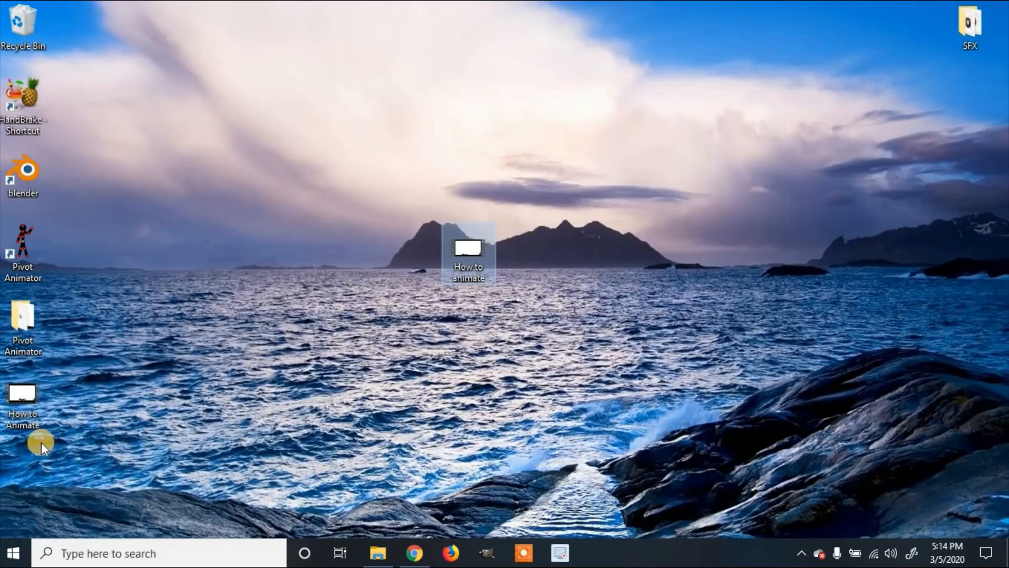
left_click_drag(25, 409, 219, 159)
left_click_drag(468, 252, 113, 362)
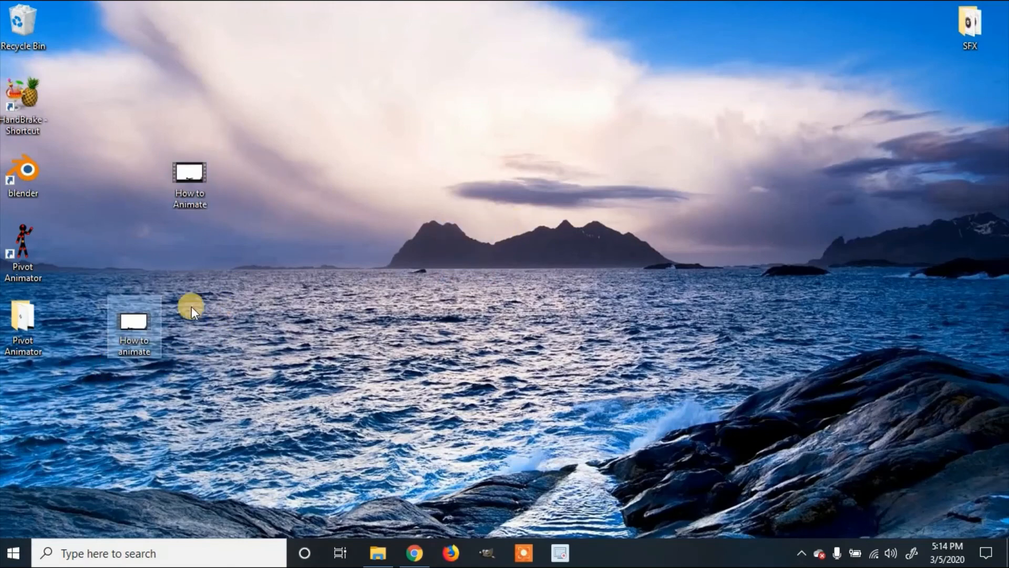
Play the original How to animate video from the desktop, close it and open the exported How to Animate video for comparison.
double_click(146, 325)
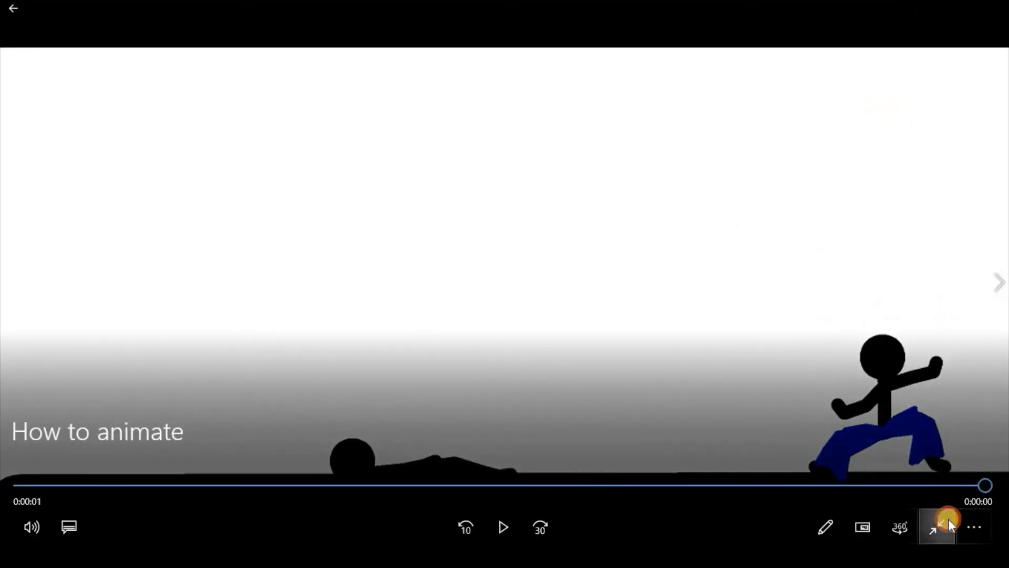
left_click(946, 520)
left_click(994, 8)
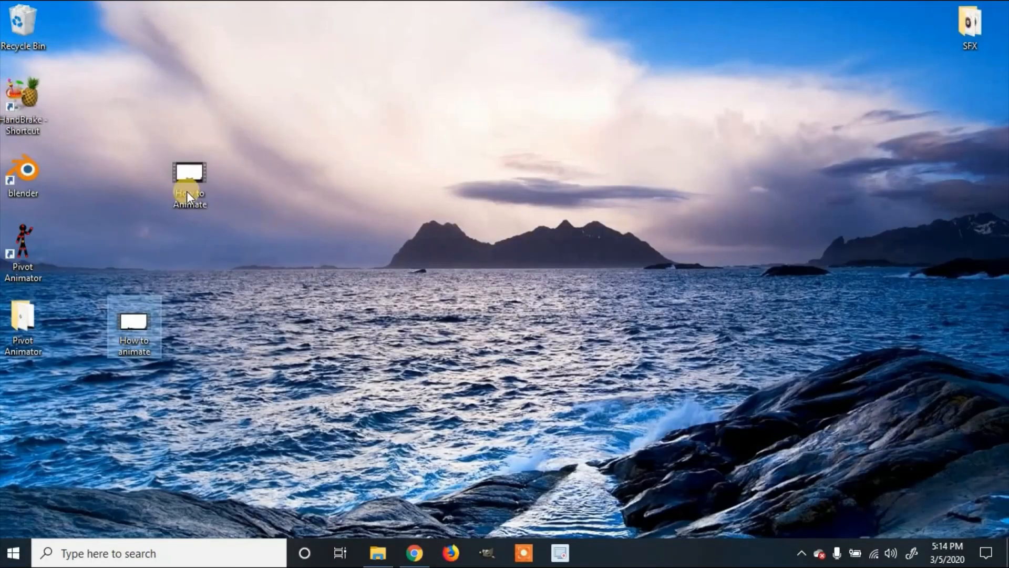
double_click(184, 172)
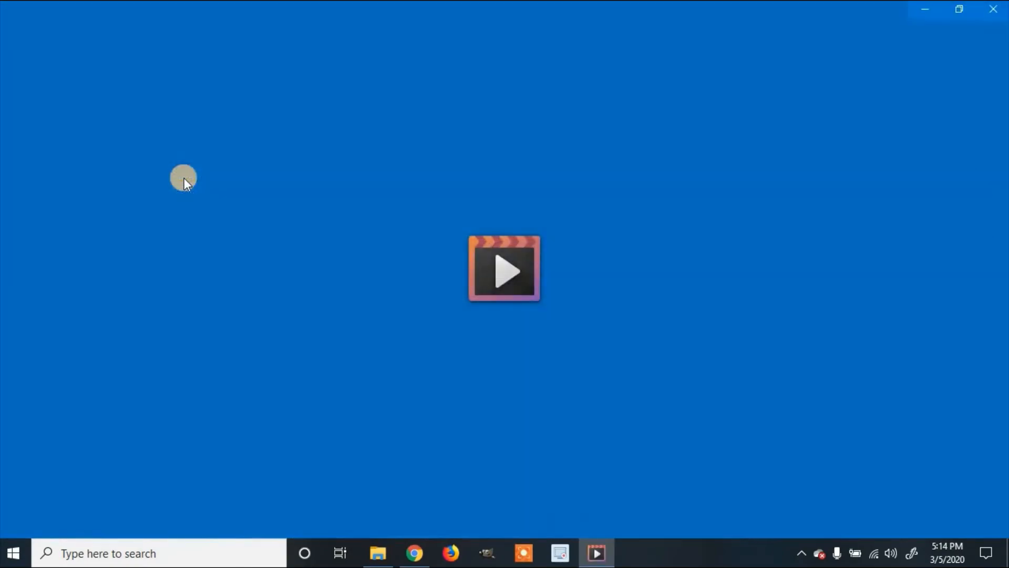